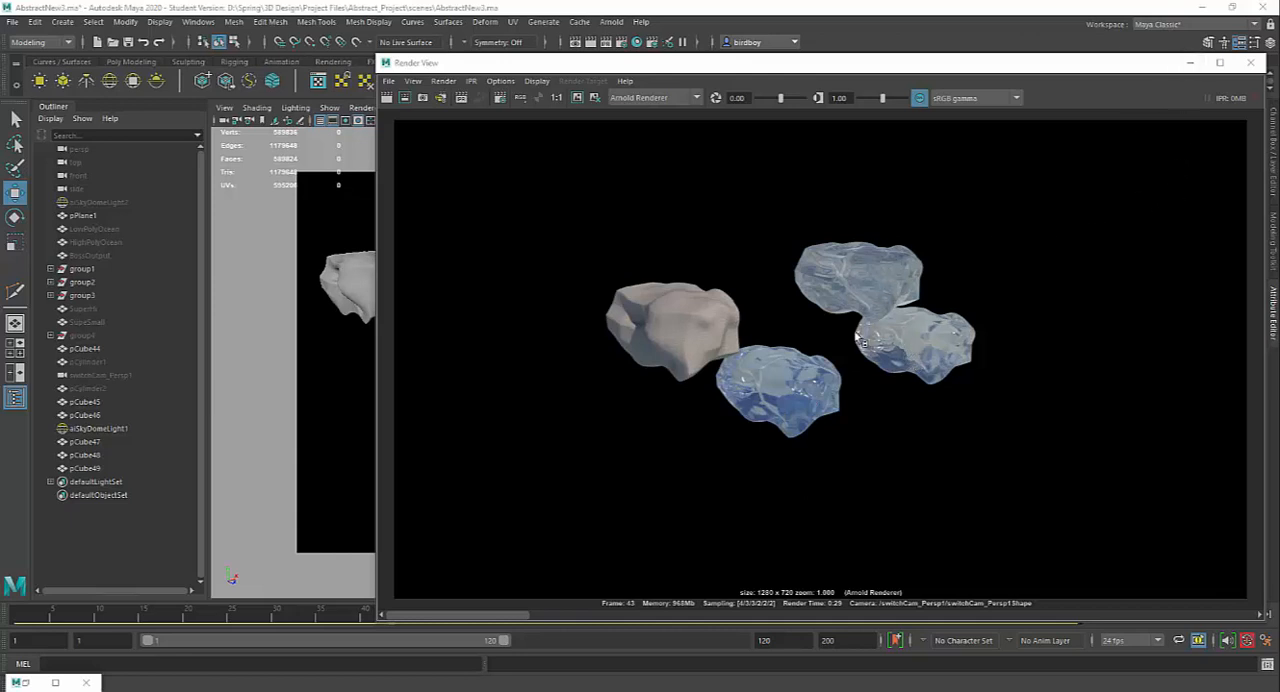
Step: Set the render aside and turn off smooth mesh preview on the rocks pCube49, pCube48 and pCube47
scroll(843, 357, up, 2)
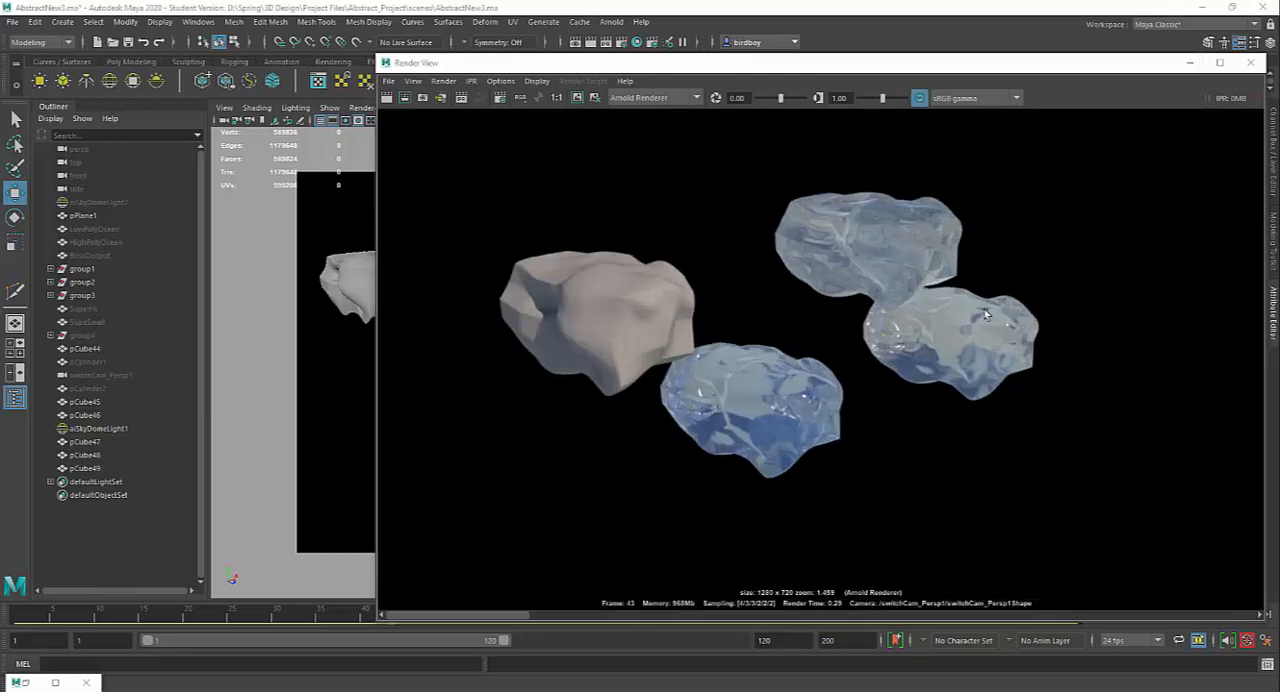
click(1189, 64)
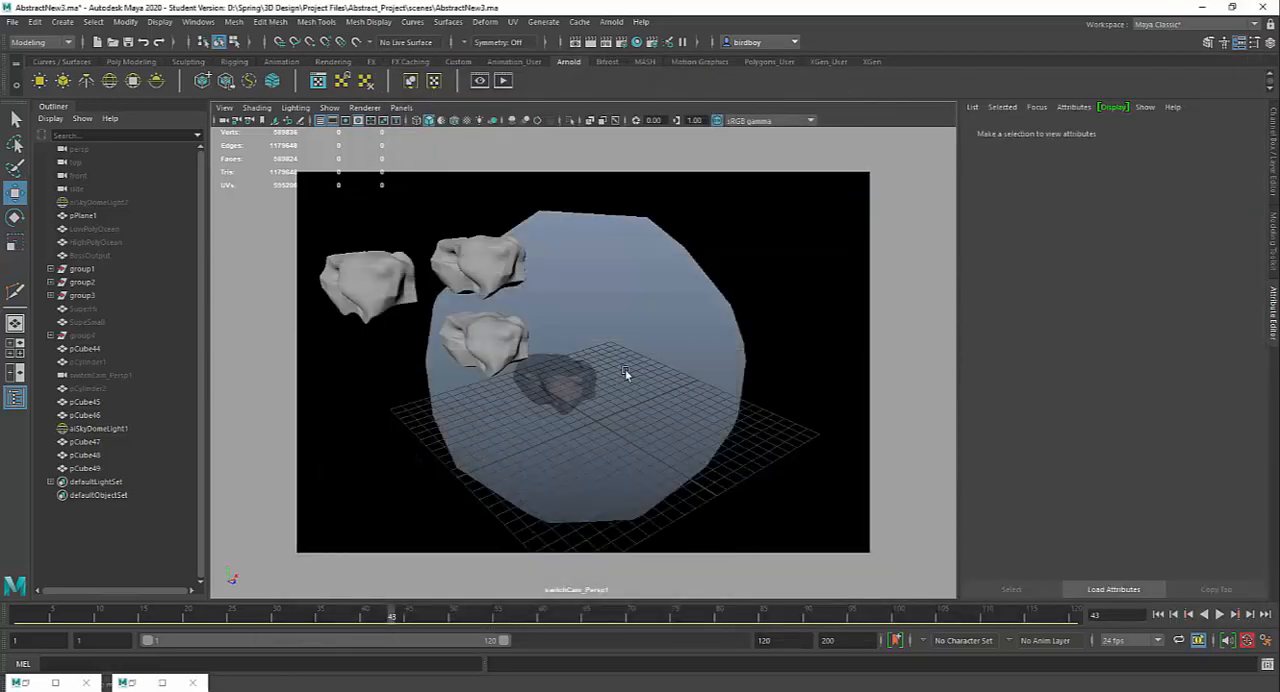
click(499, 259)
click(493, 360)
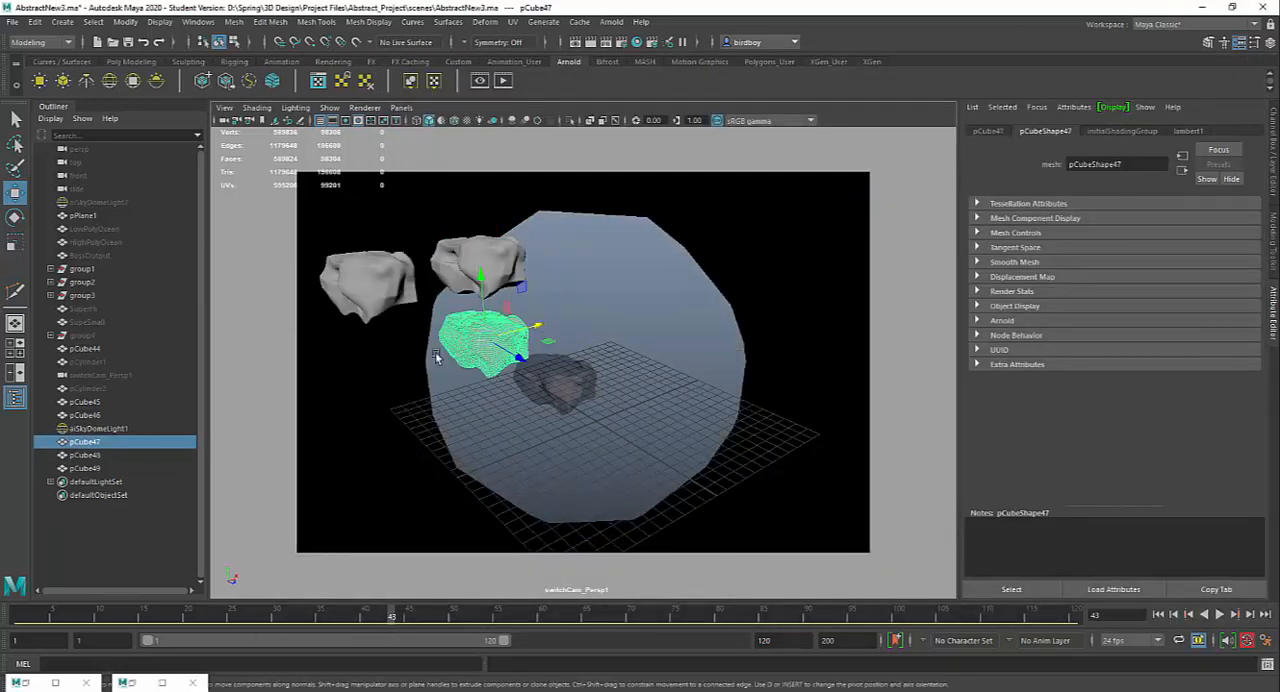
click(360, 285)
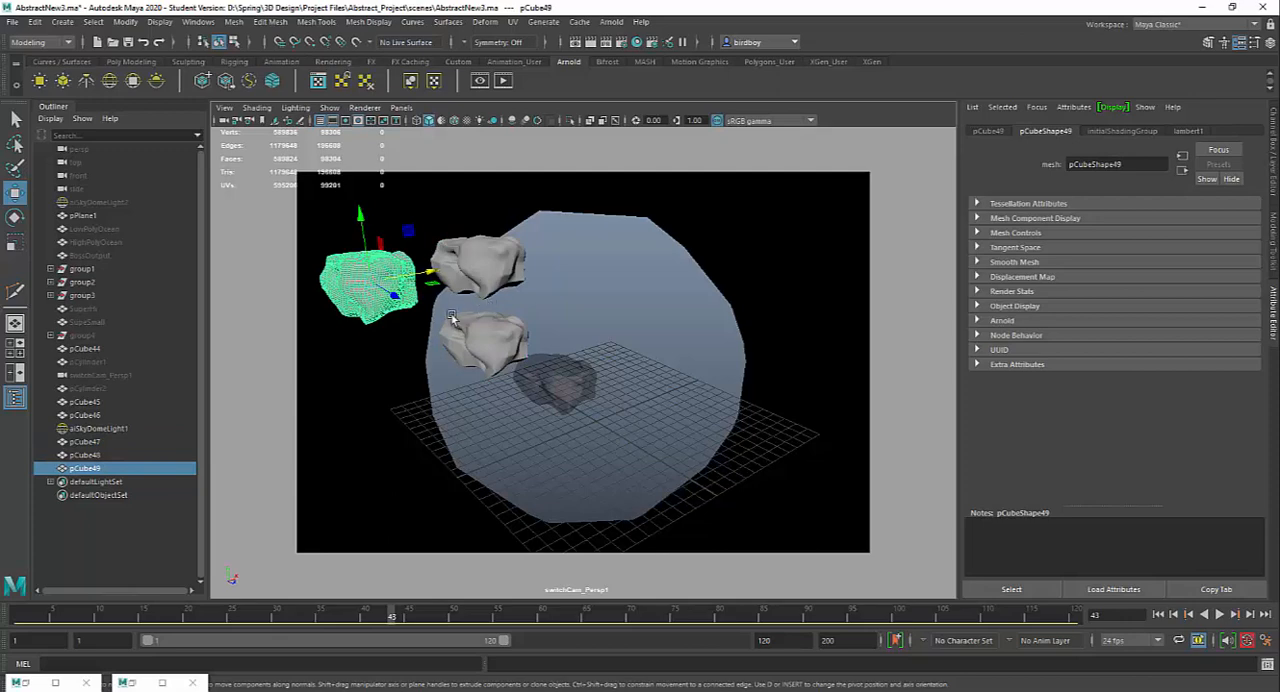
key(1)
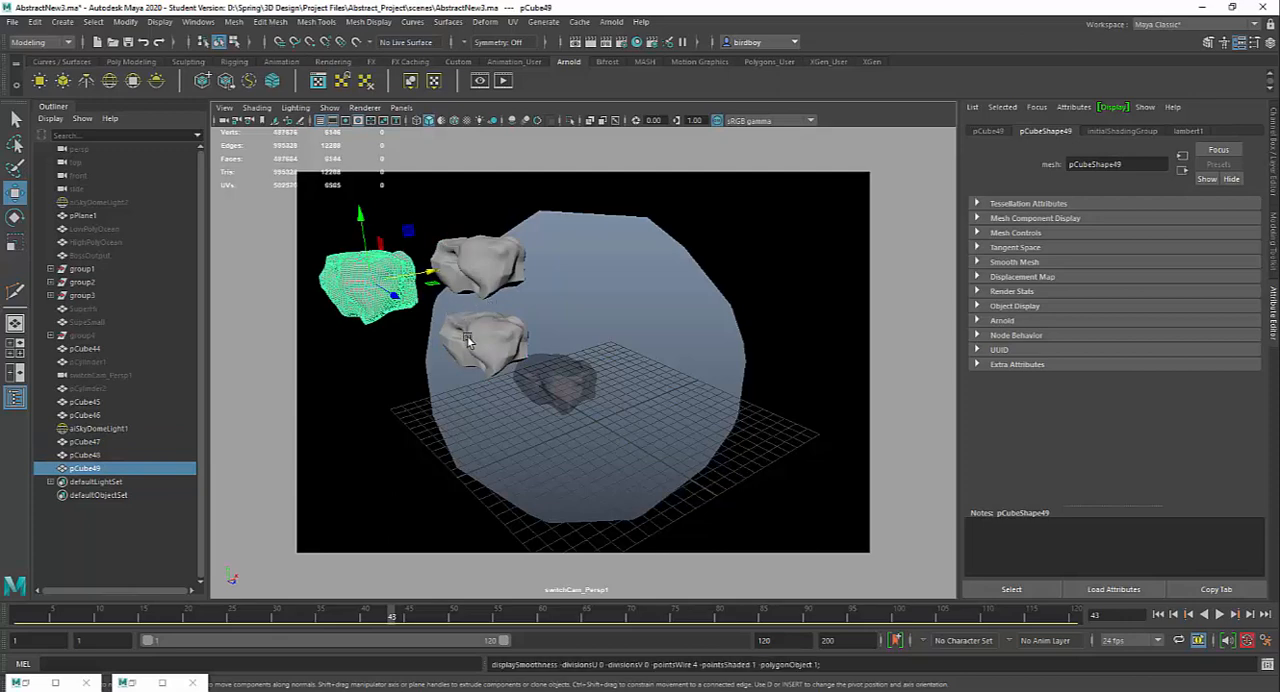
click(497, 263)
click(497, 337)
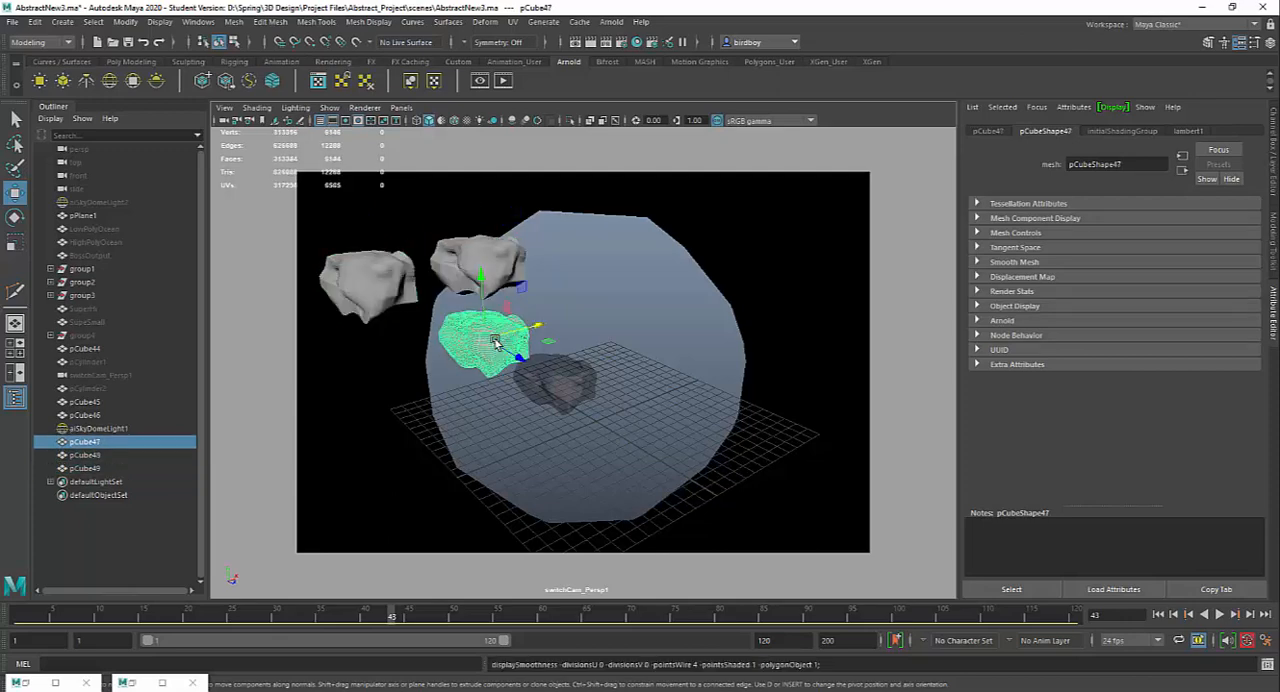
Step: Turn on smooth mesh preview for the rocks pCube49 and pCube48, leaving pCube47 unsmoothed for comparison
alt+middle_drag(563, 411, 629, 441)
scroll(608, 452, up, 5)
alt+drag(605, 461, 691, 517)
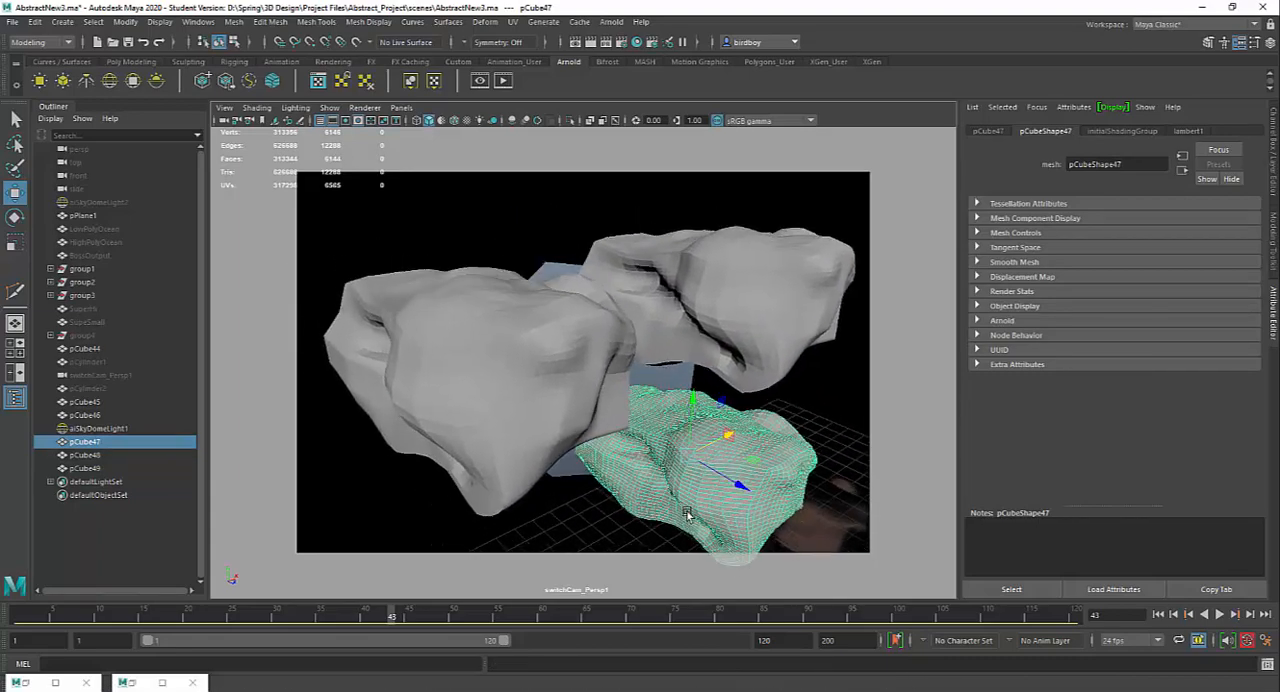
scroll(686, 514, up, 4)
click(519, 404)
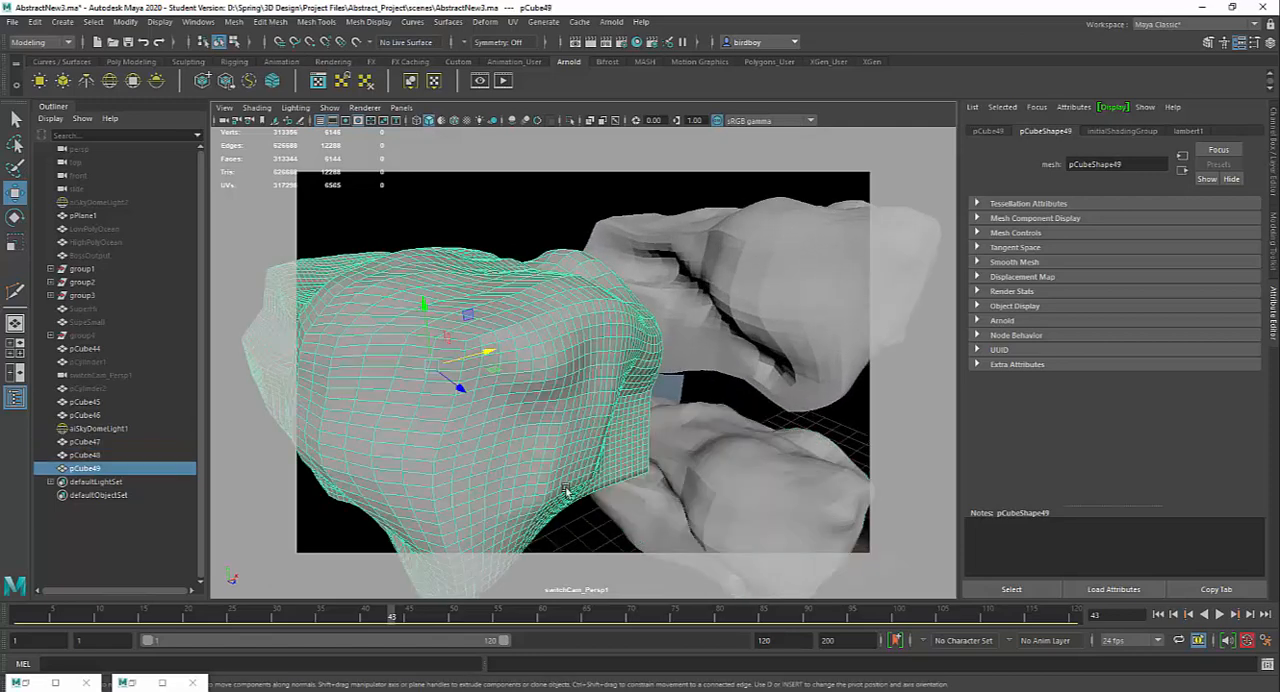
key(3)
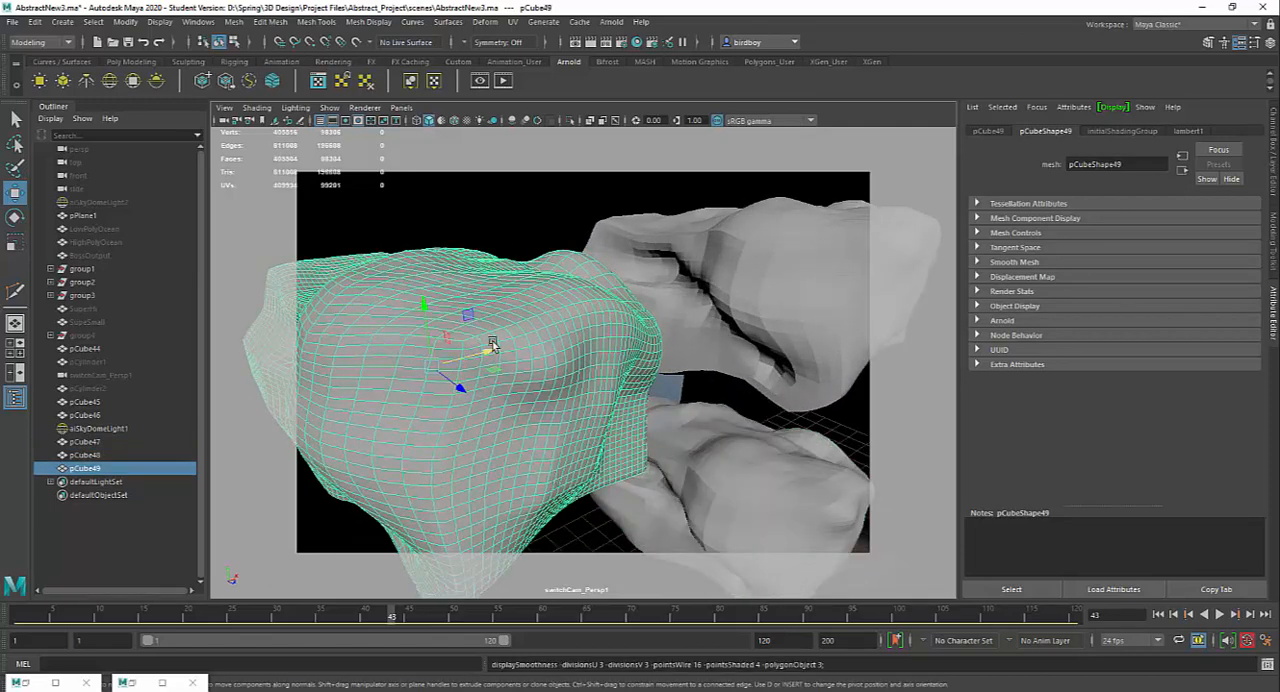
click(704, 508)
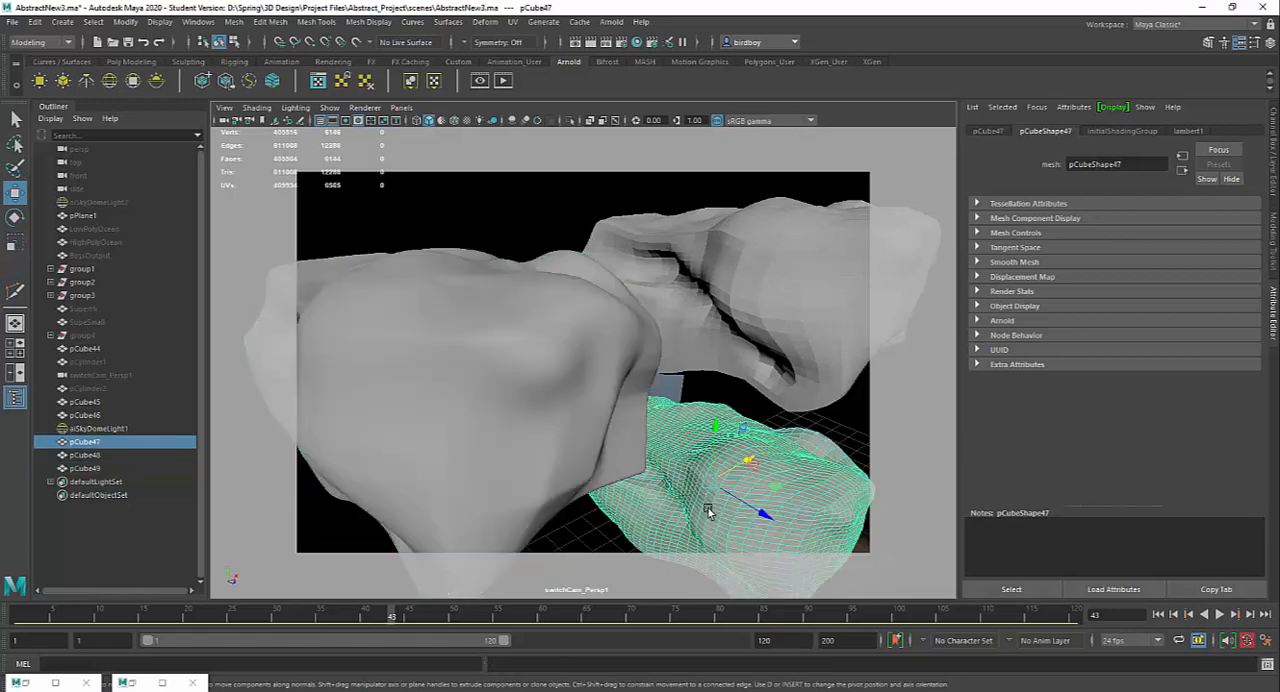
scroll(761, 403, down, 5)
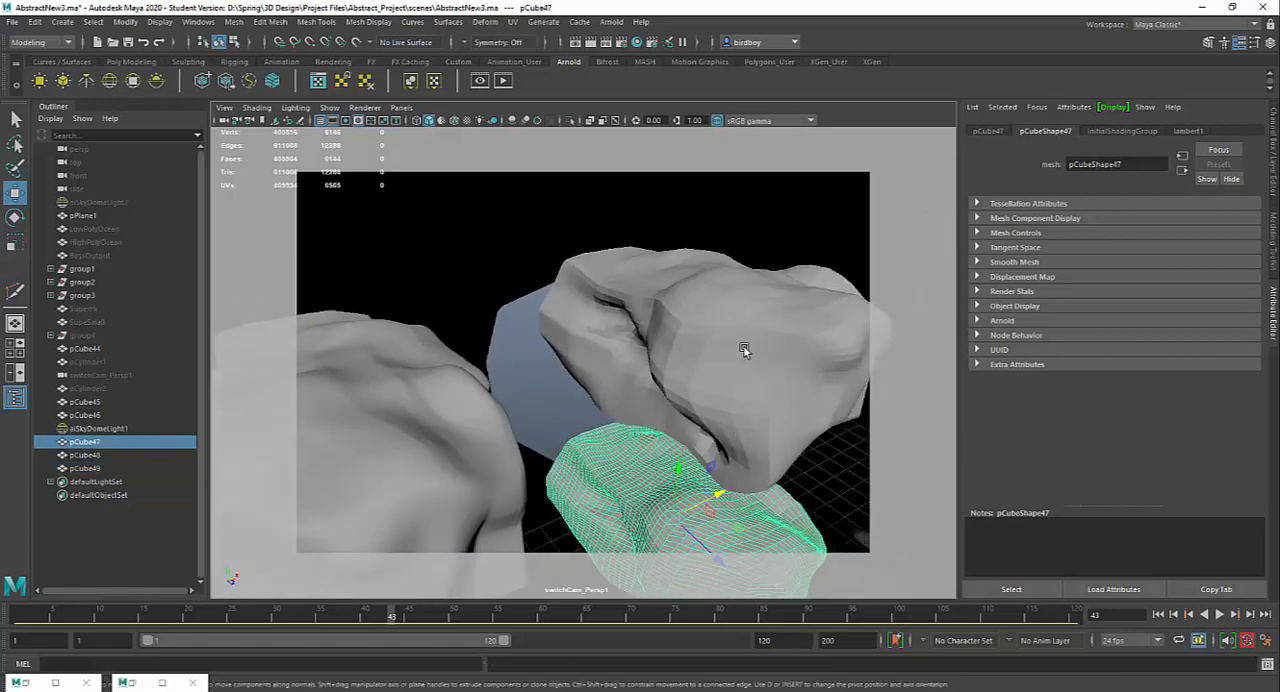
click(770, 495)
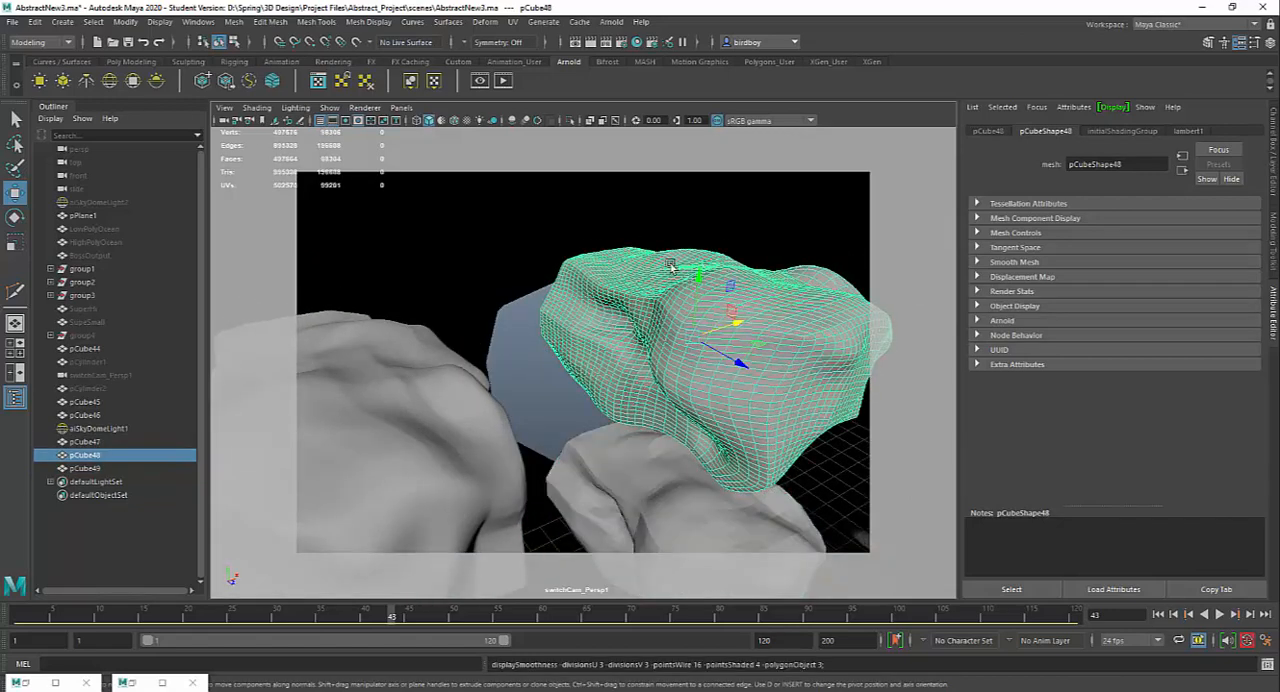
click(712, 375)
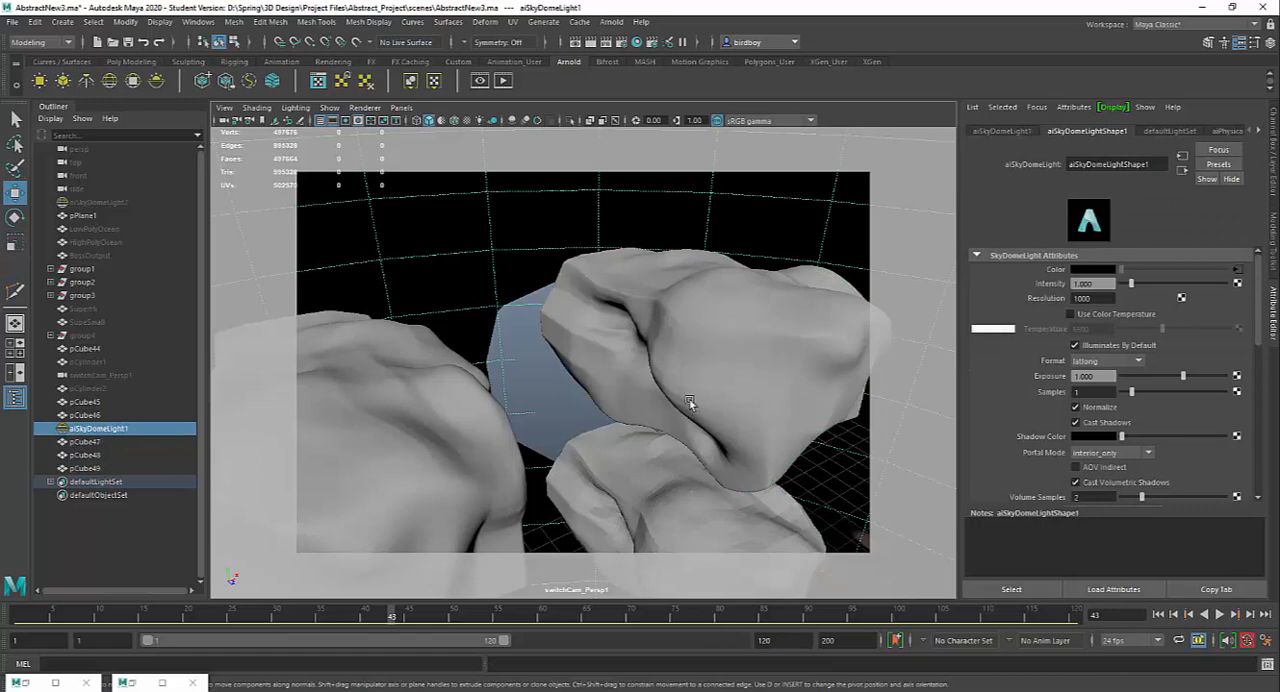
alt+drag(723, 449, 715, 394)
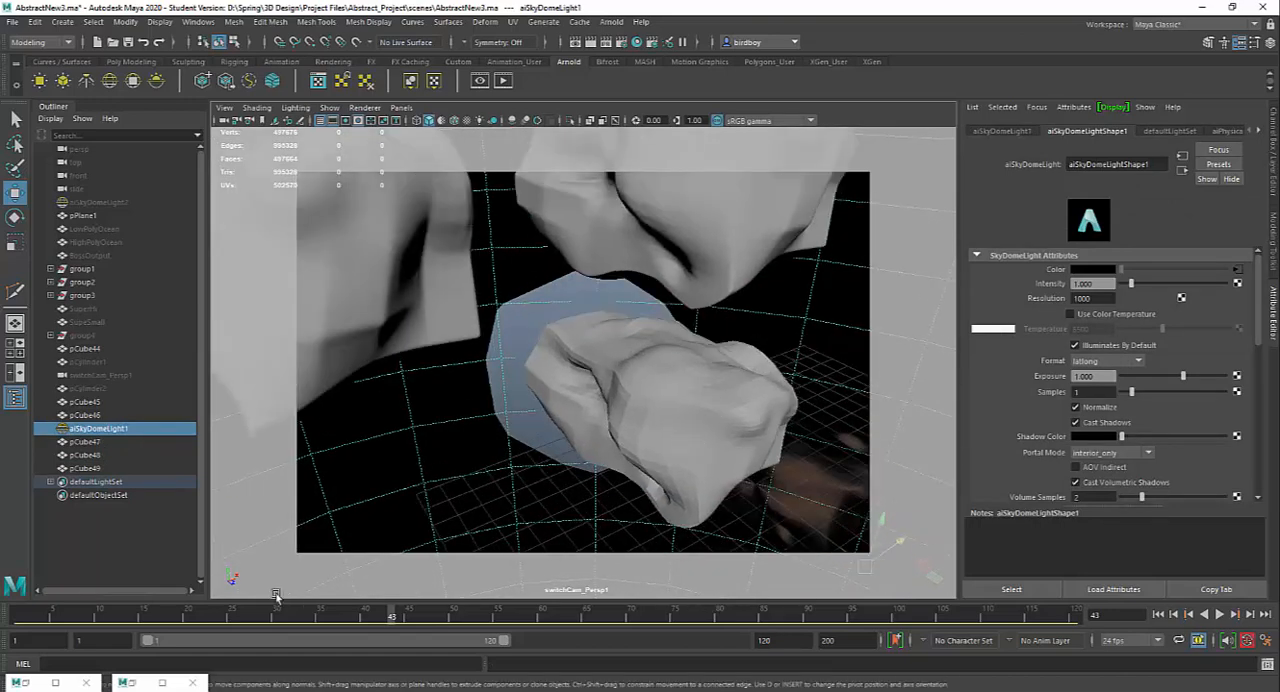
Step: Compare the stored renders of the smooth and the faceted ice block, and close the Render View
click(165, 683)
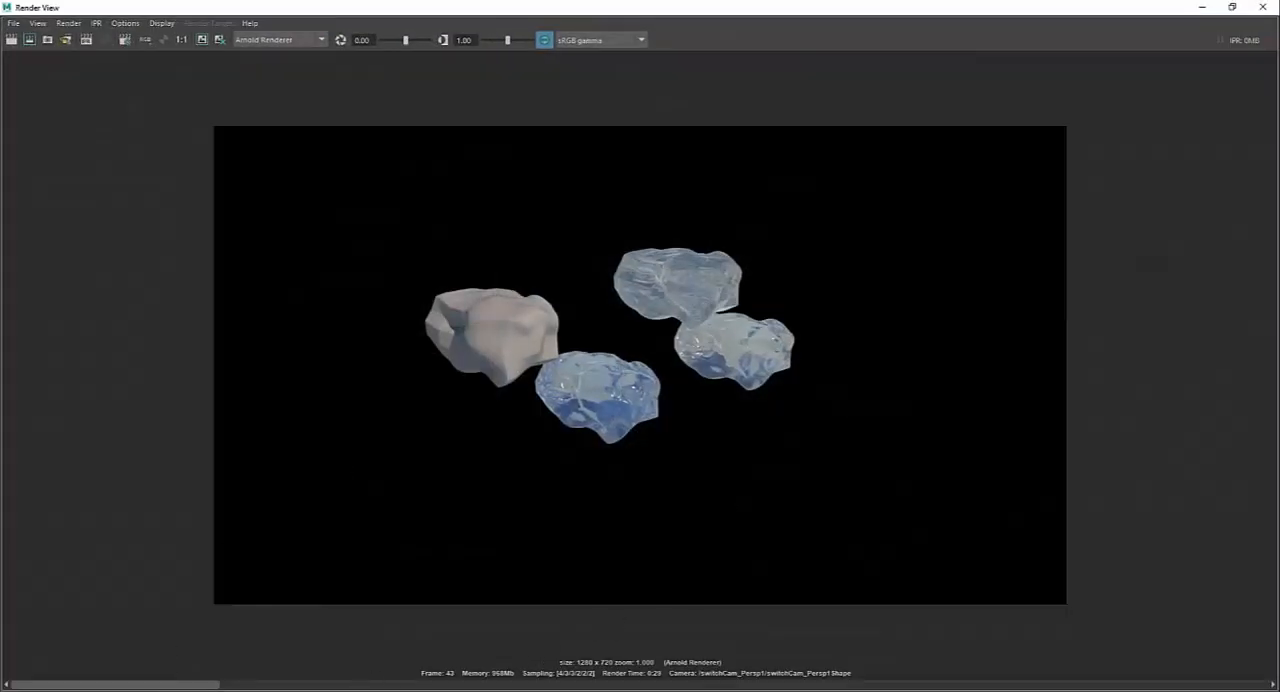
drag(396, 684, 941, 671)
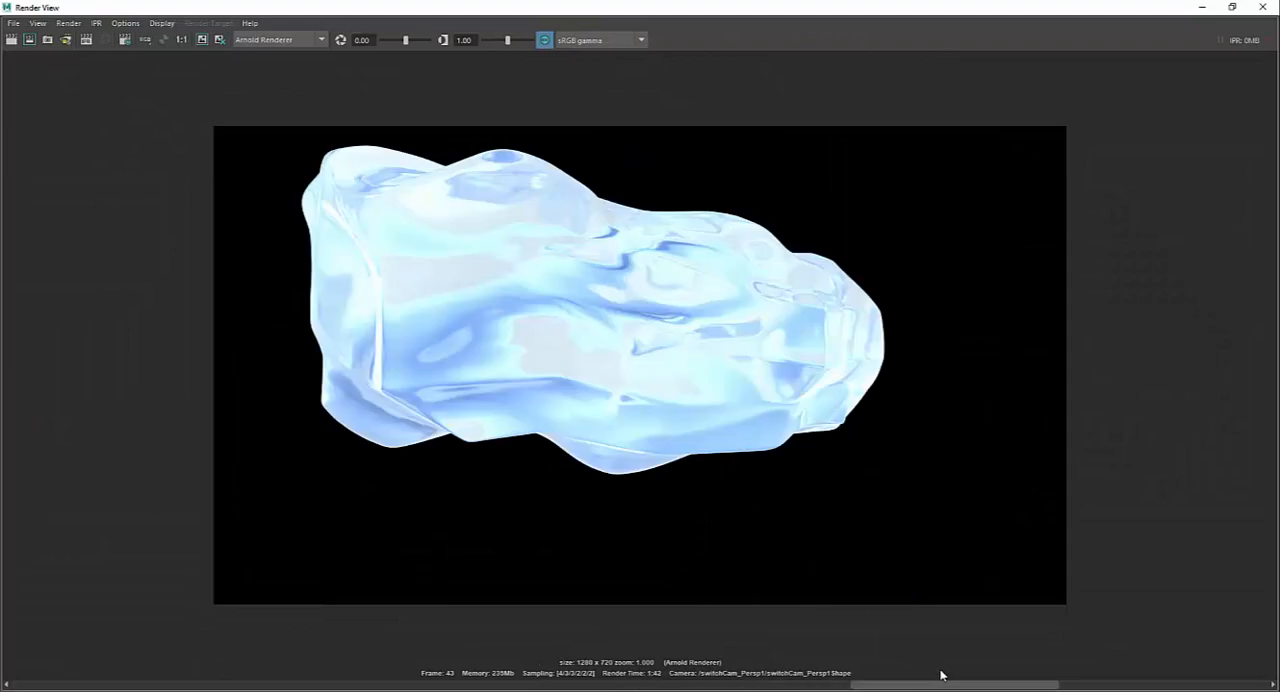
click(1134, 683)
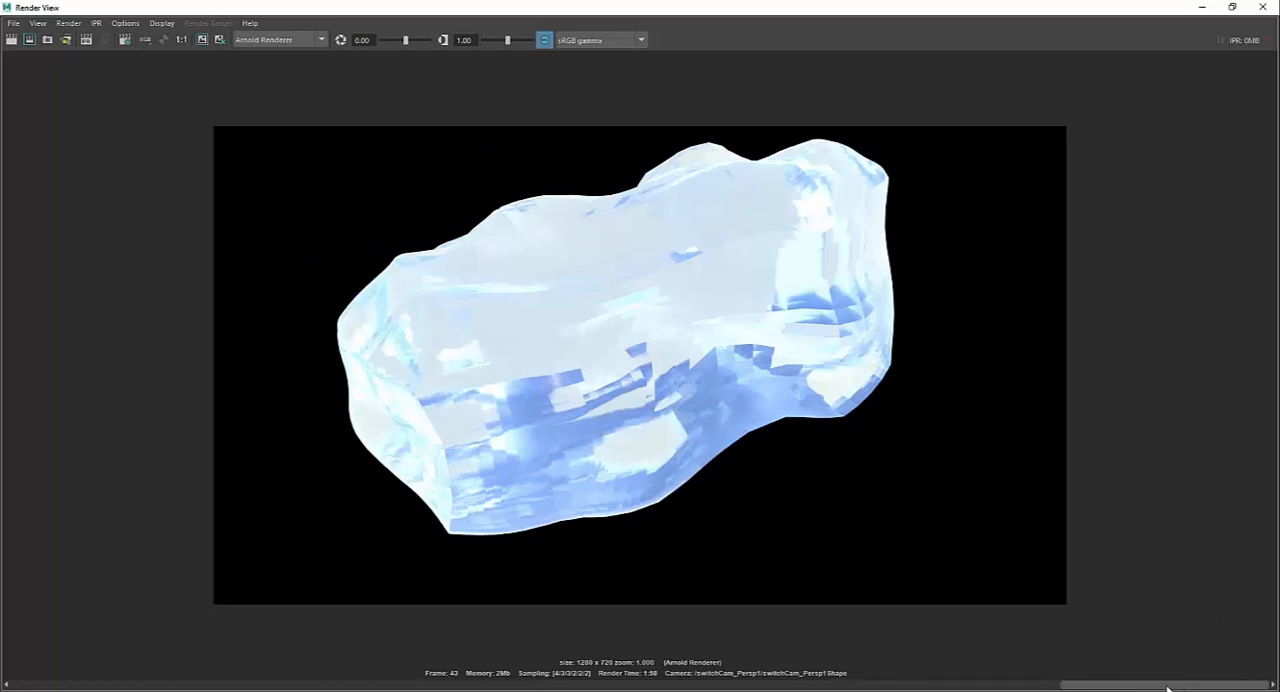
click(1037, 686)
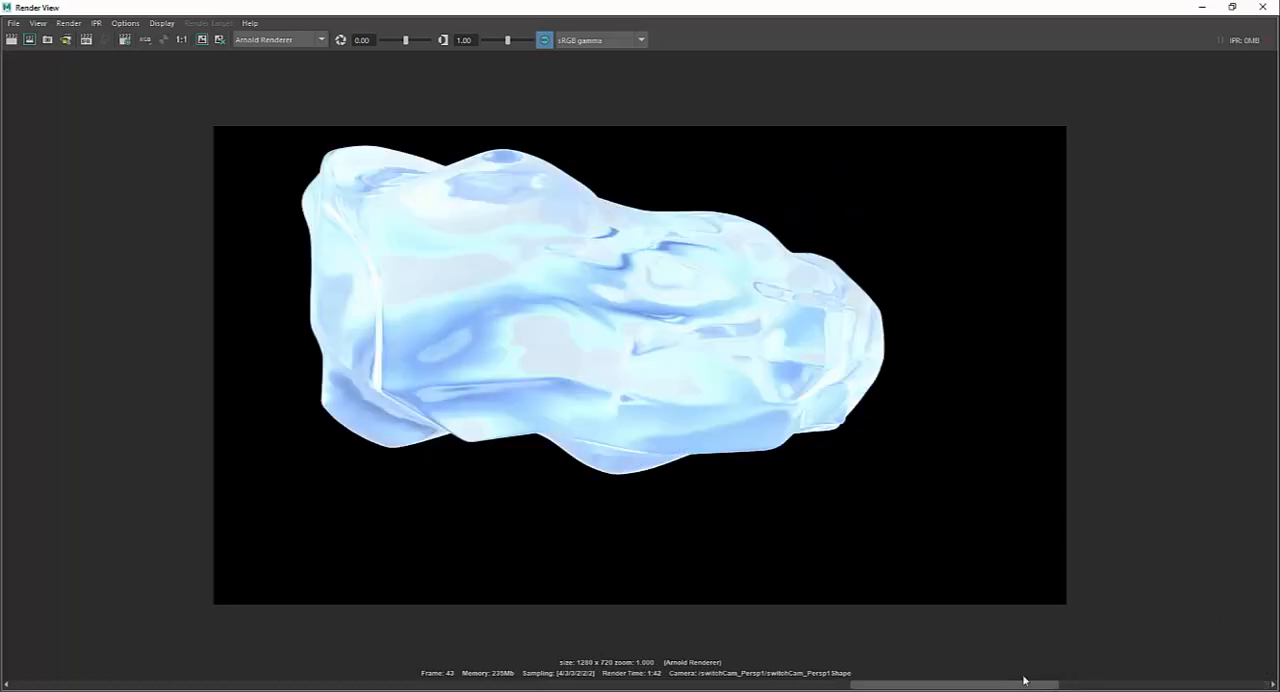
click(1262, 8)
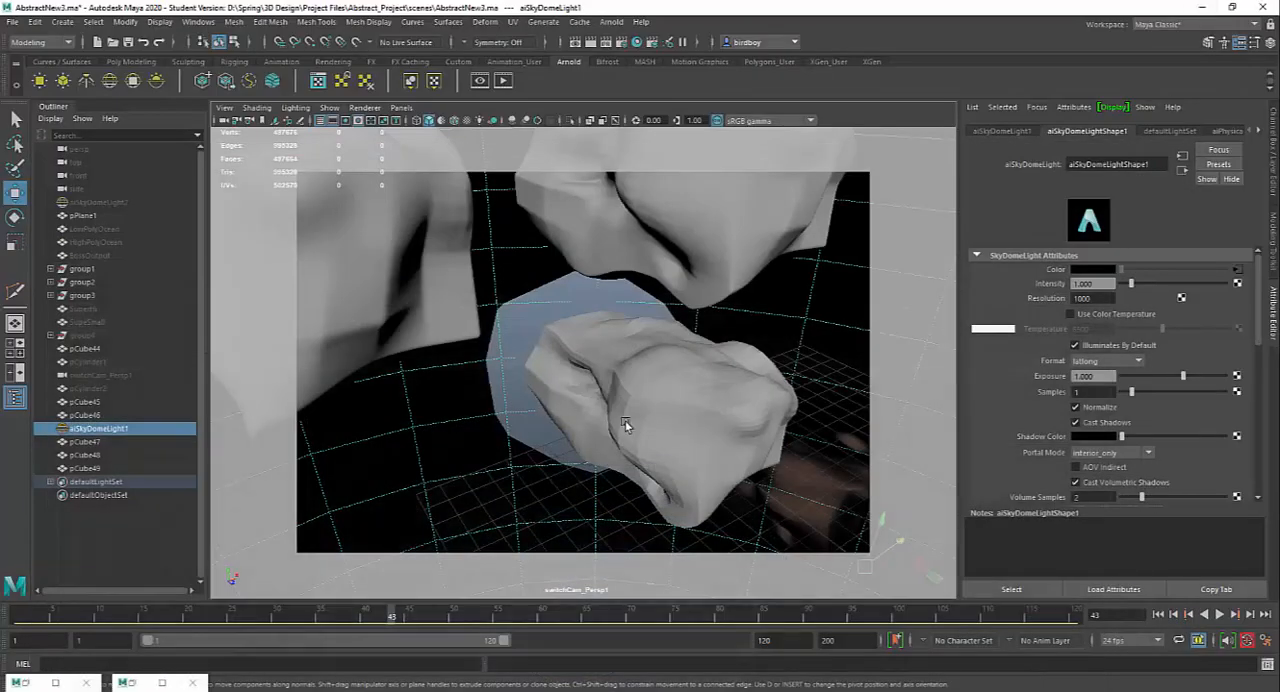
Step: Turn on smooth mesh preview for the remaining unsmoothed rock, pCube47
click(700, 410)
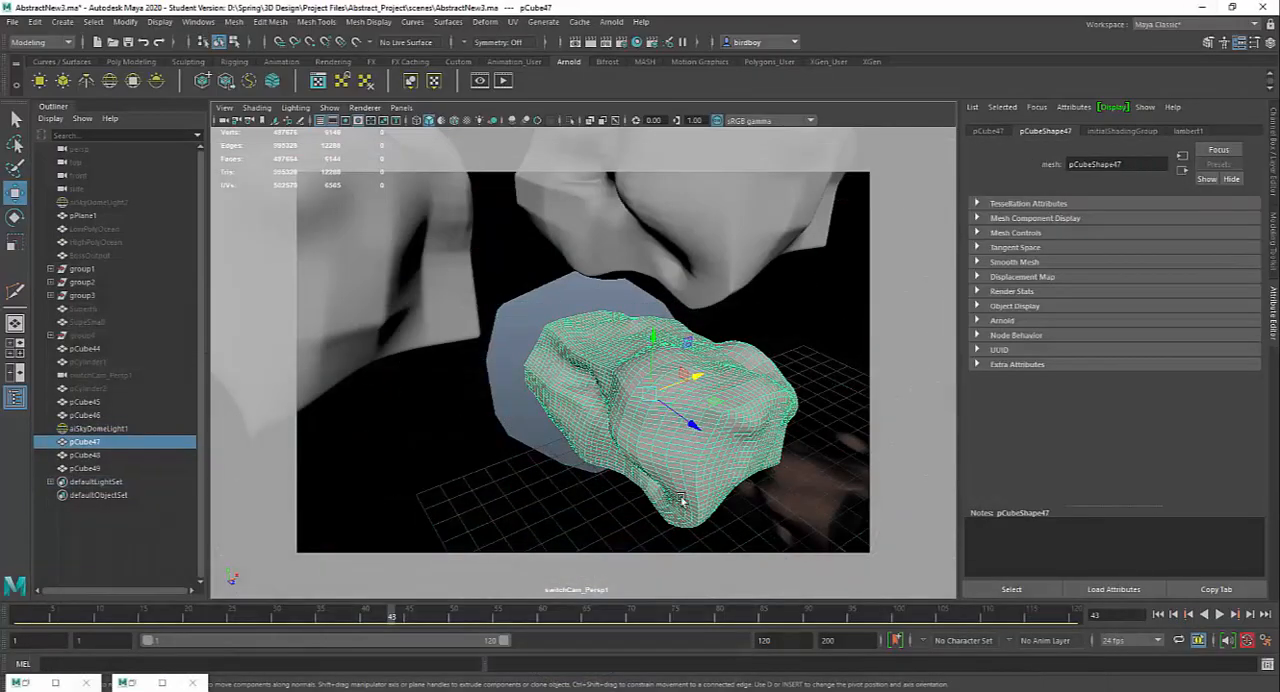
click(719, 224)
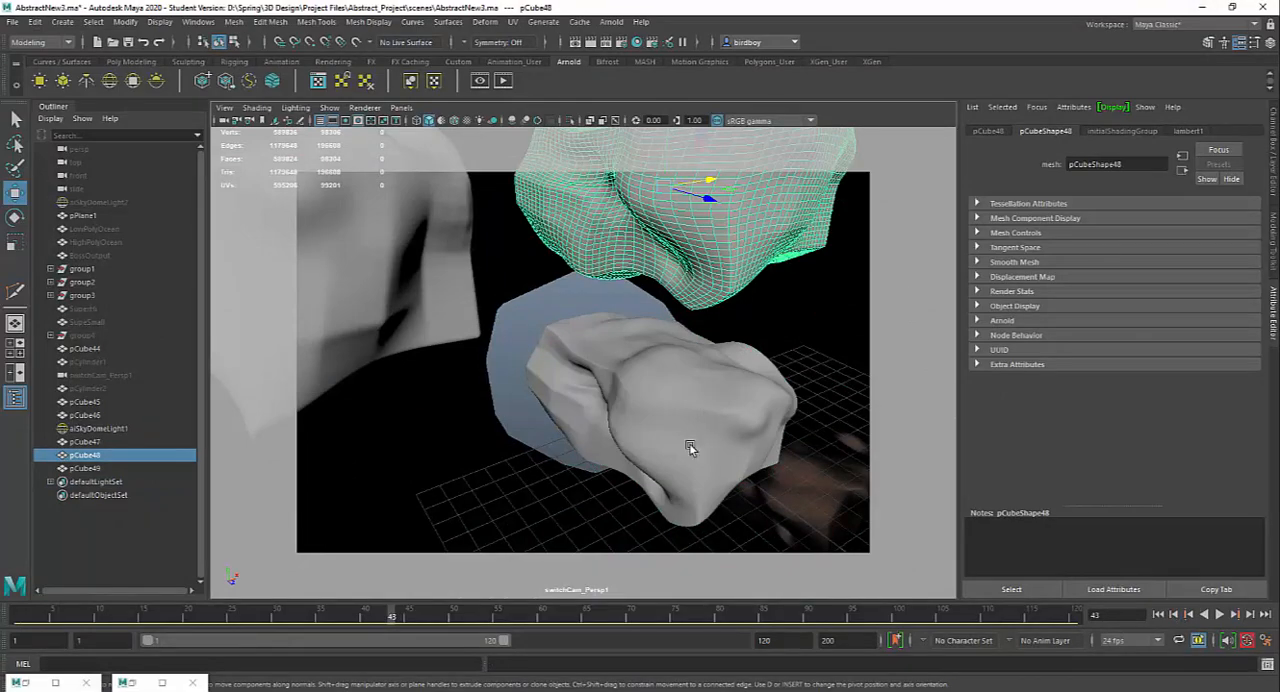
alt+right_drag(726, 456, 677, 385)
alt+middle_drag(677, 385, 700, 440)
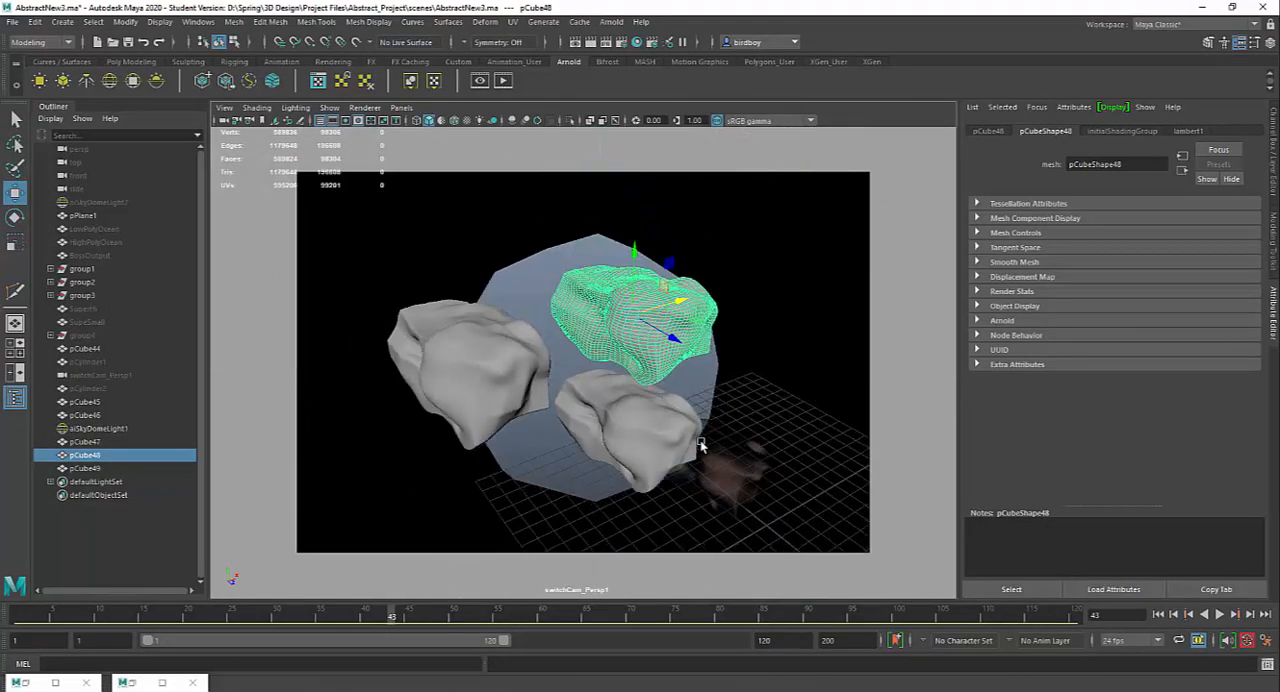
alt+drag(700, 440, 610, 400)
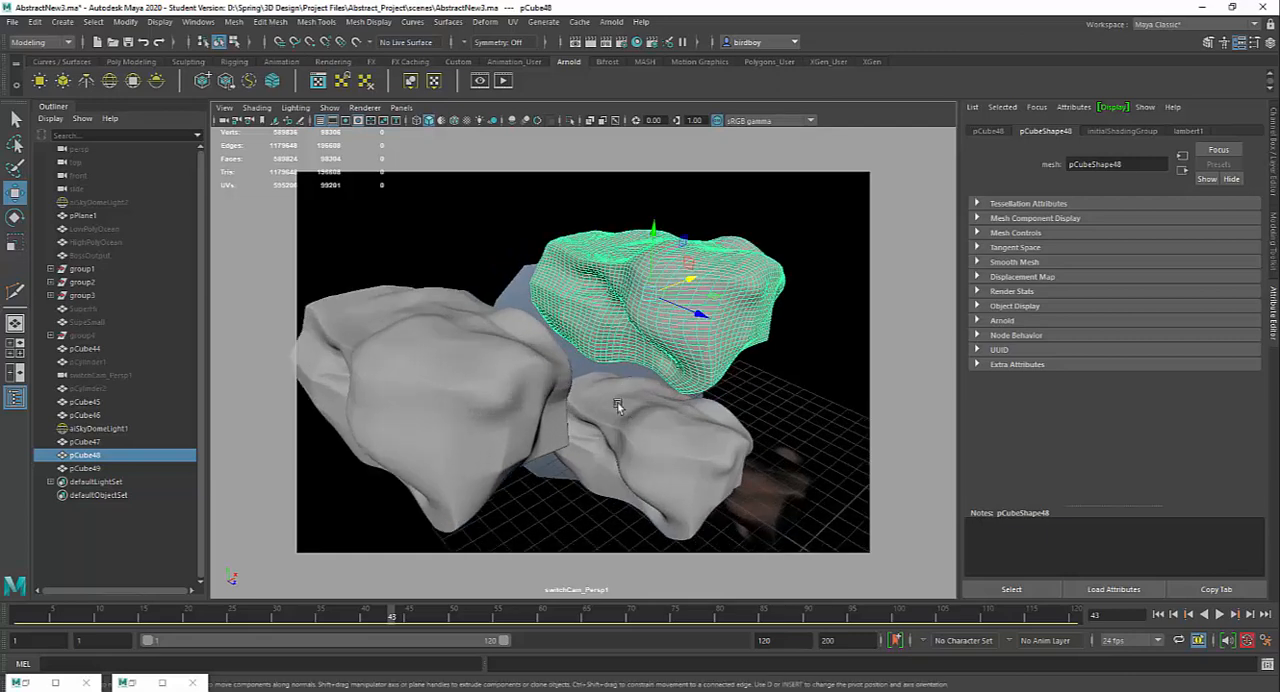
Step: Select the rock pCube49 and save the scene, accepting the student version notice
click(486, 428)
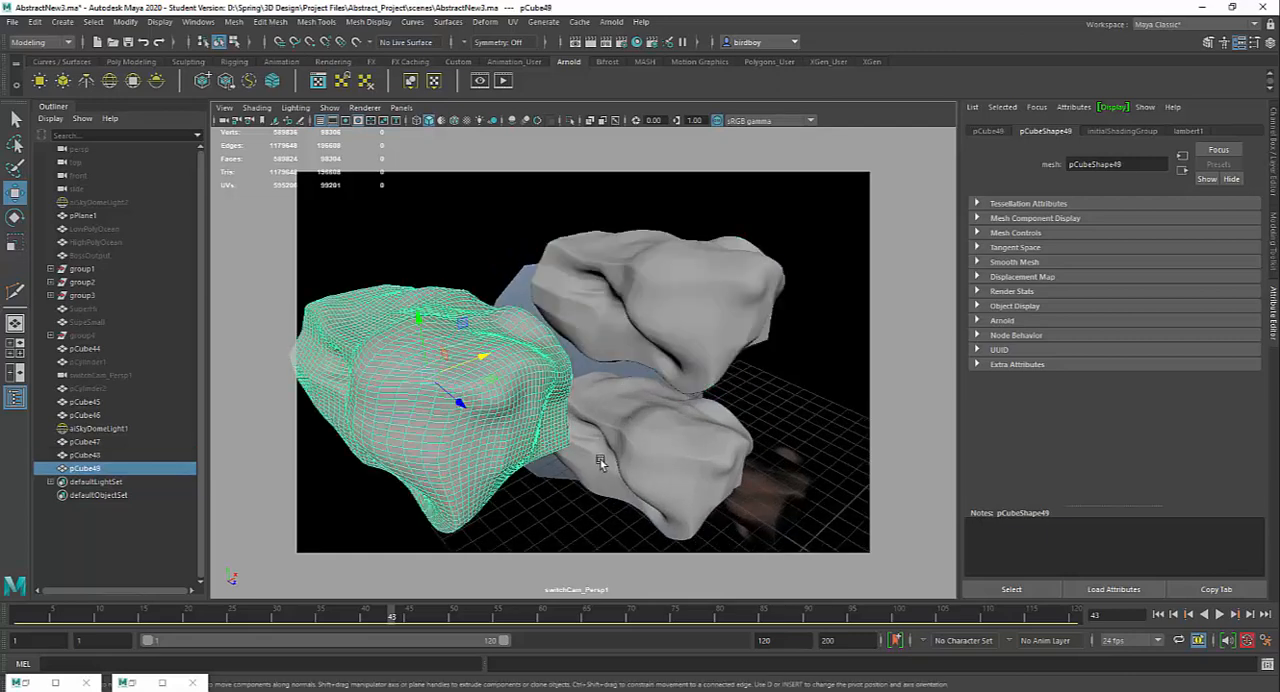
alt+drag(600, 459, 608, 443)
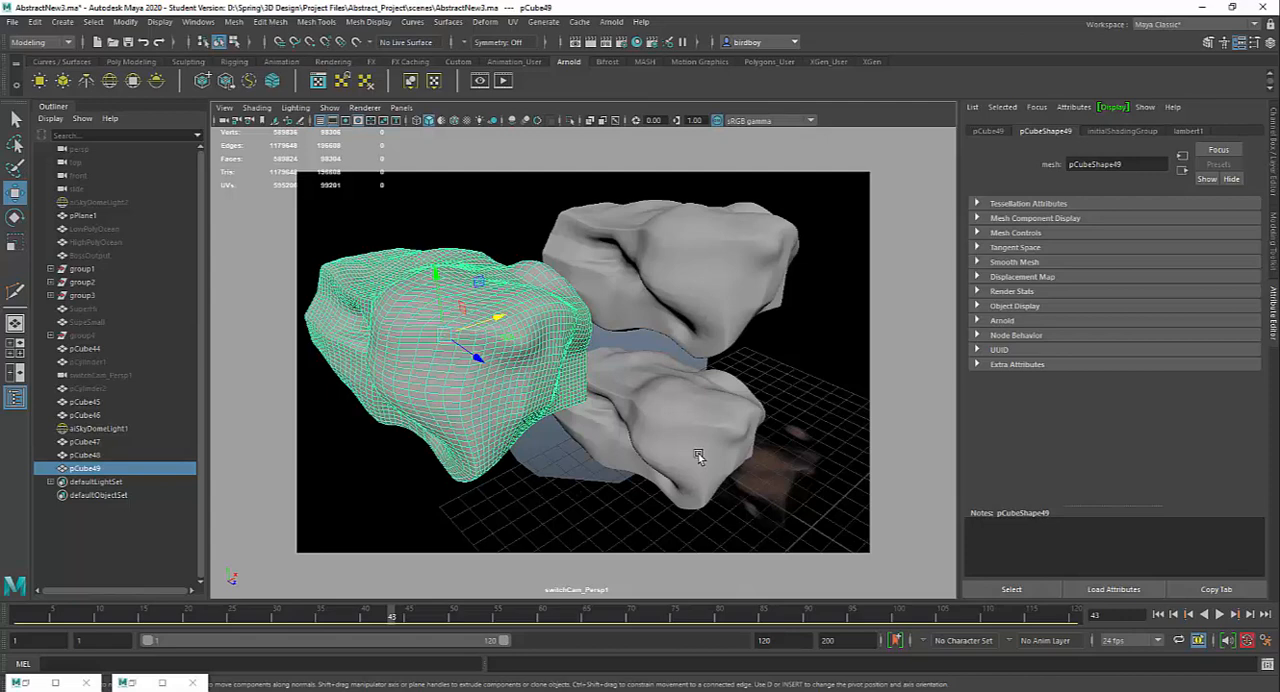
key(ctrl+s)
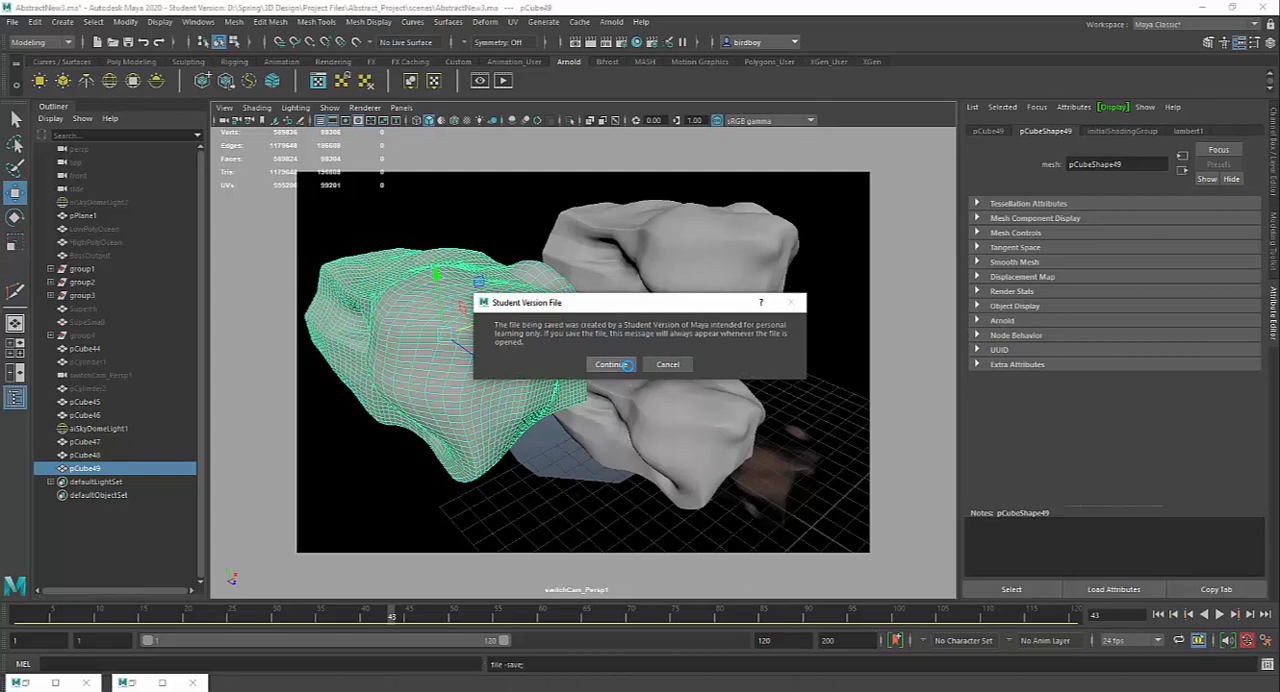
click(618, 364)
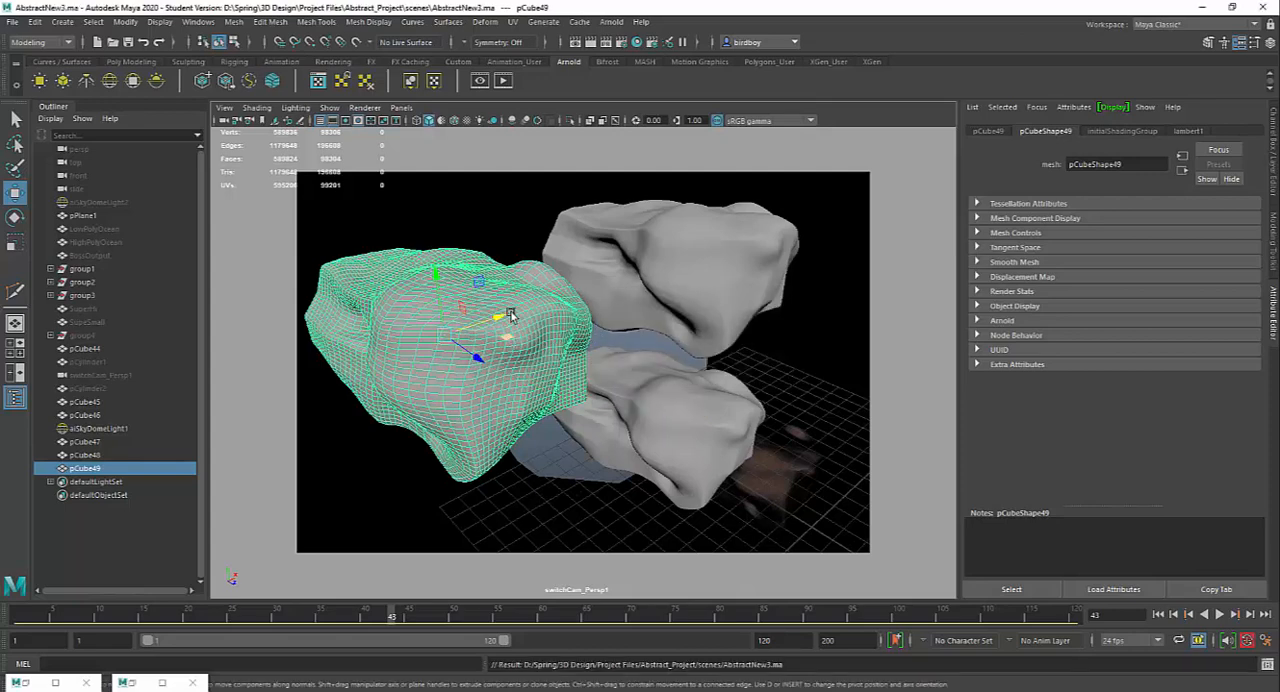
Step: Open the Hypershade to look over the scene's existing materials, and close it again
click(636, 42)
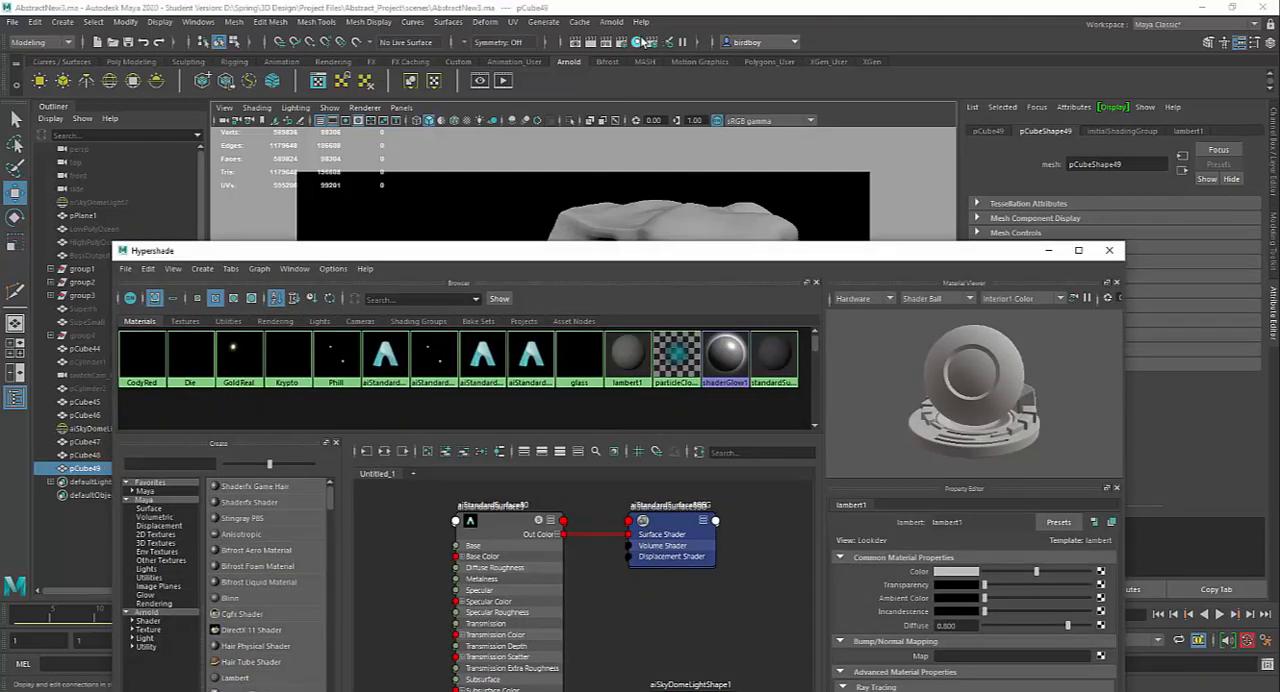
drag(632, 250, 612, 62)
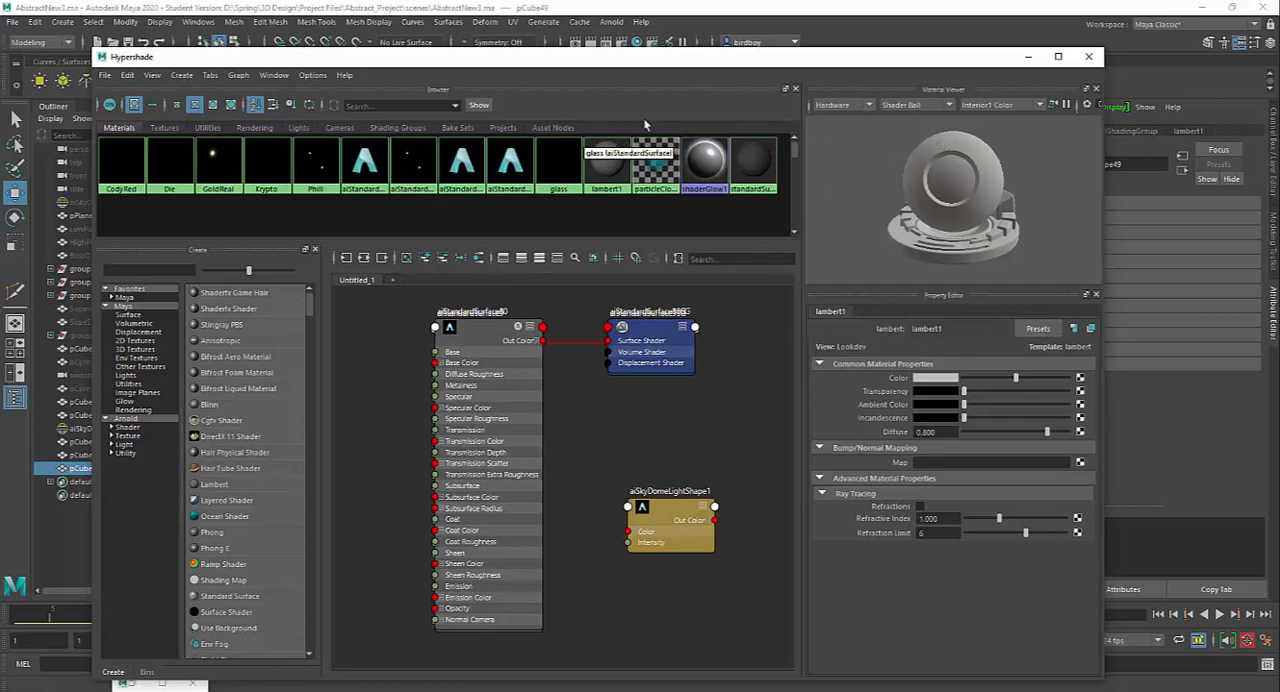
click(1089, 60)
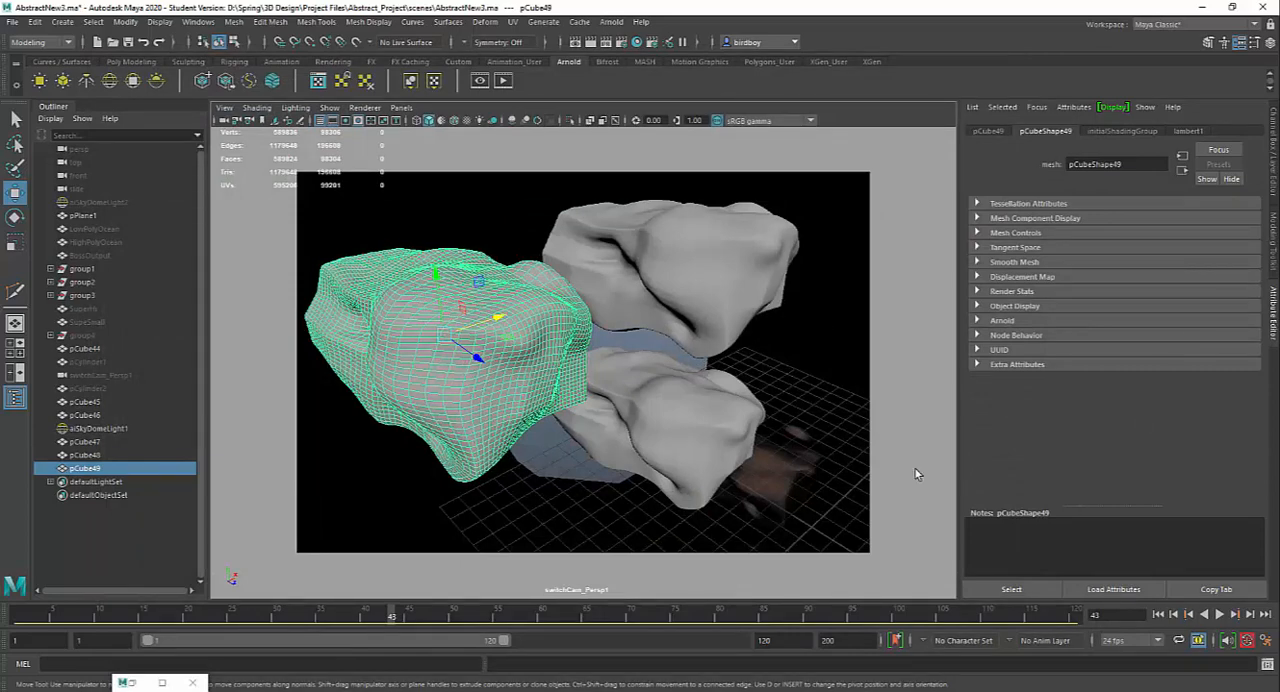
Step: Assign a new Arnold aiStandardSurface material to the selected rock pCube49
right_click(414, 289)
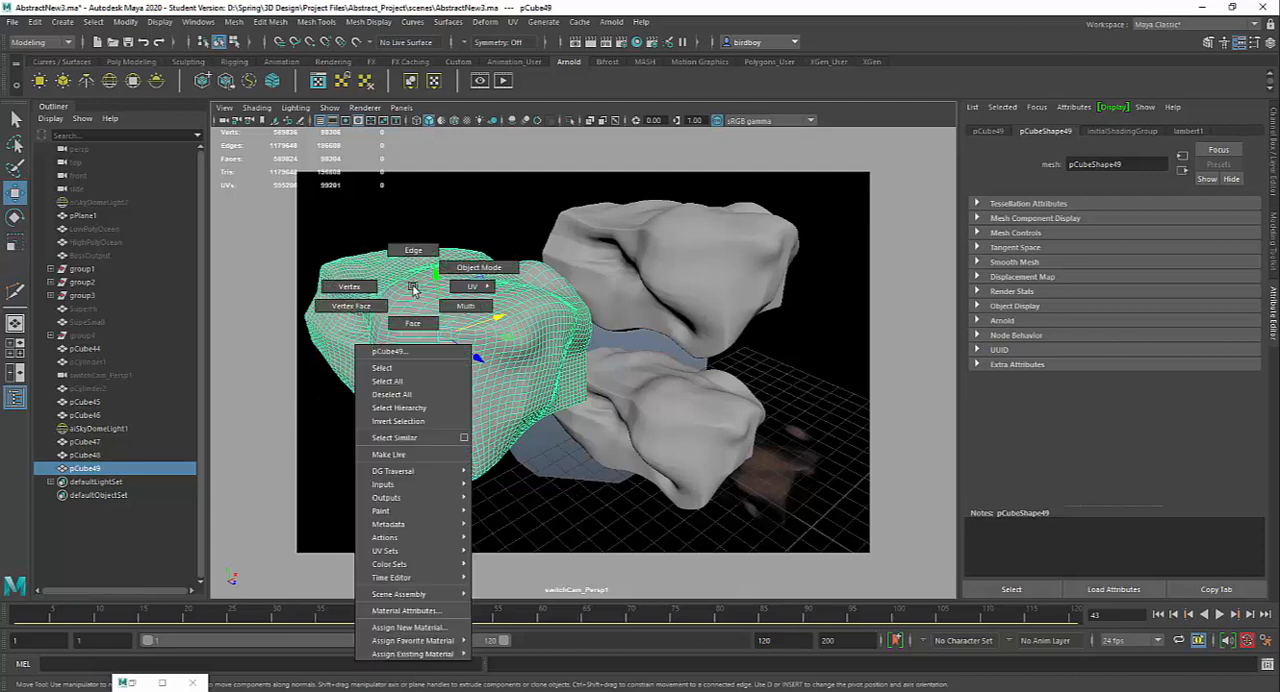
click(424, 629)
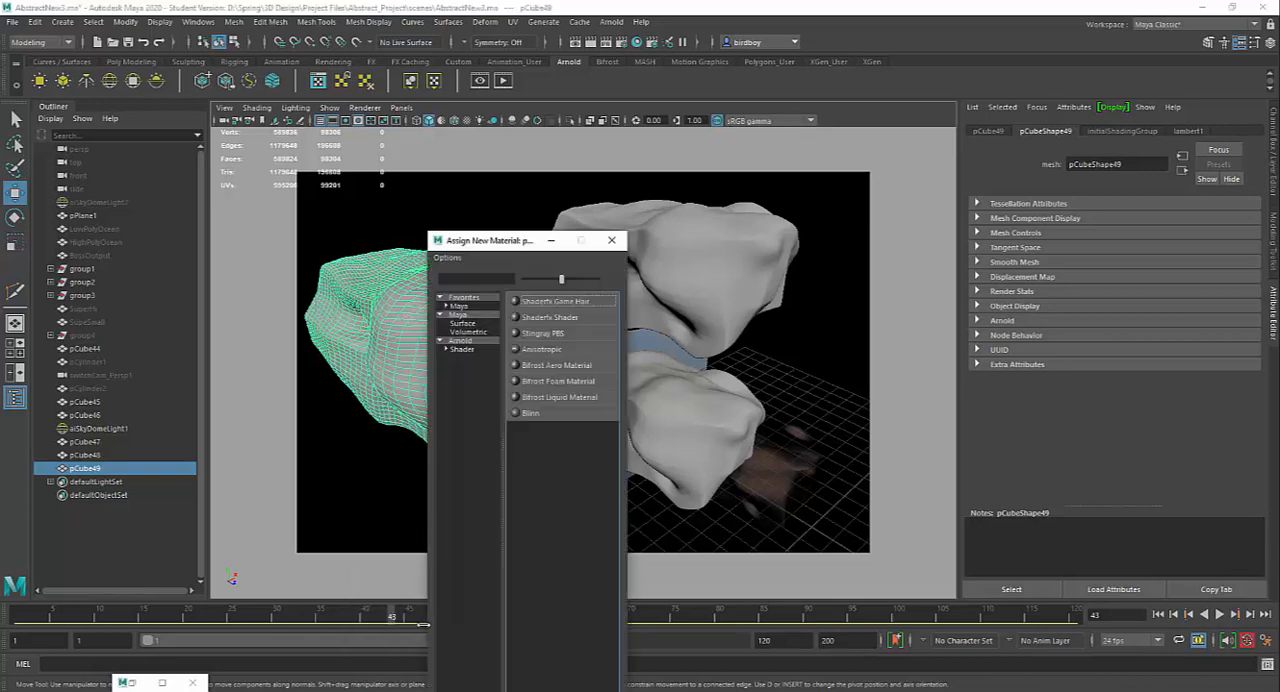
drag(498, 244, 470, 101)
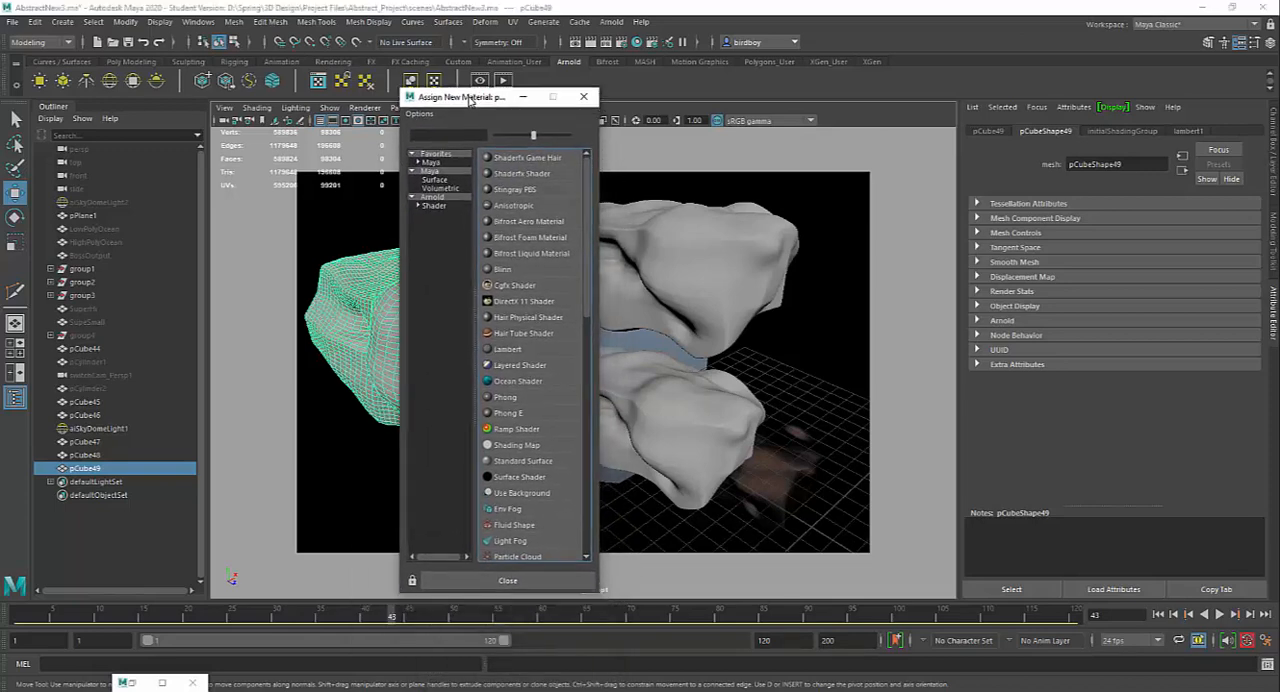
click(441, 206)
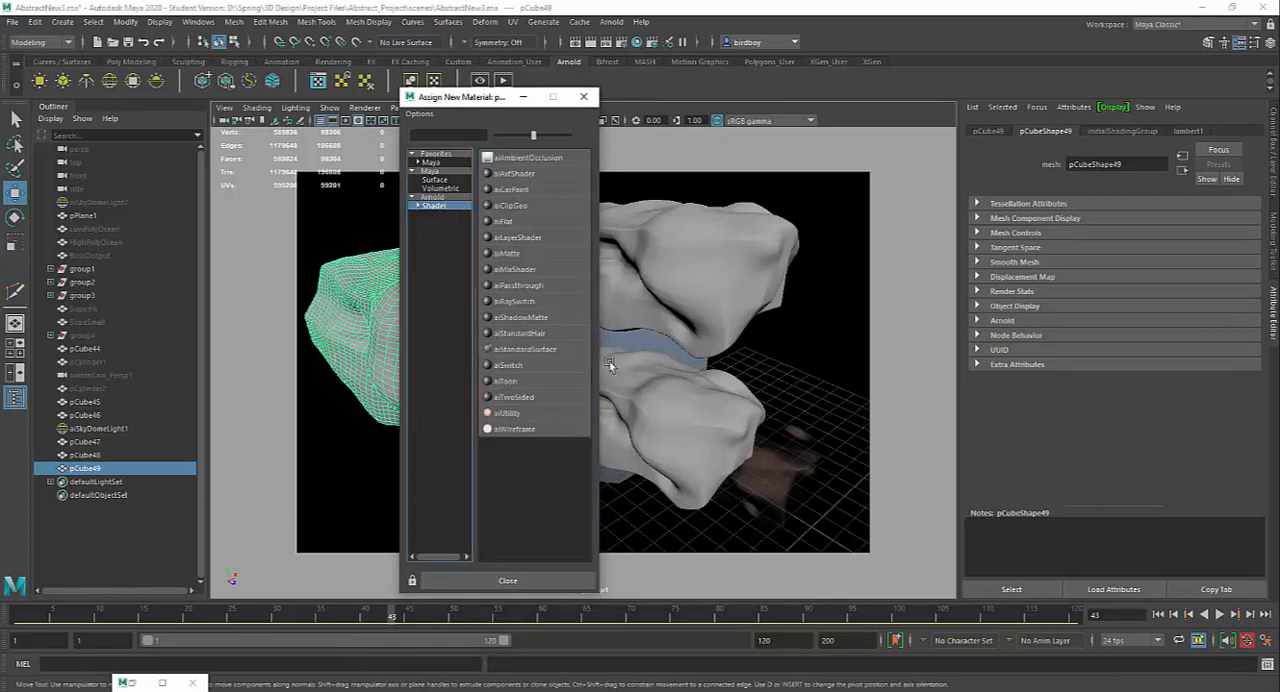
click(545, 352)
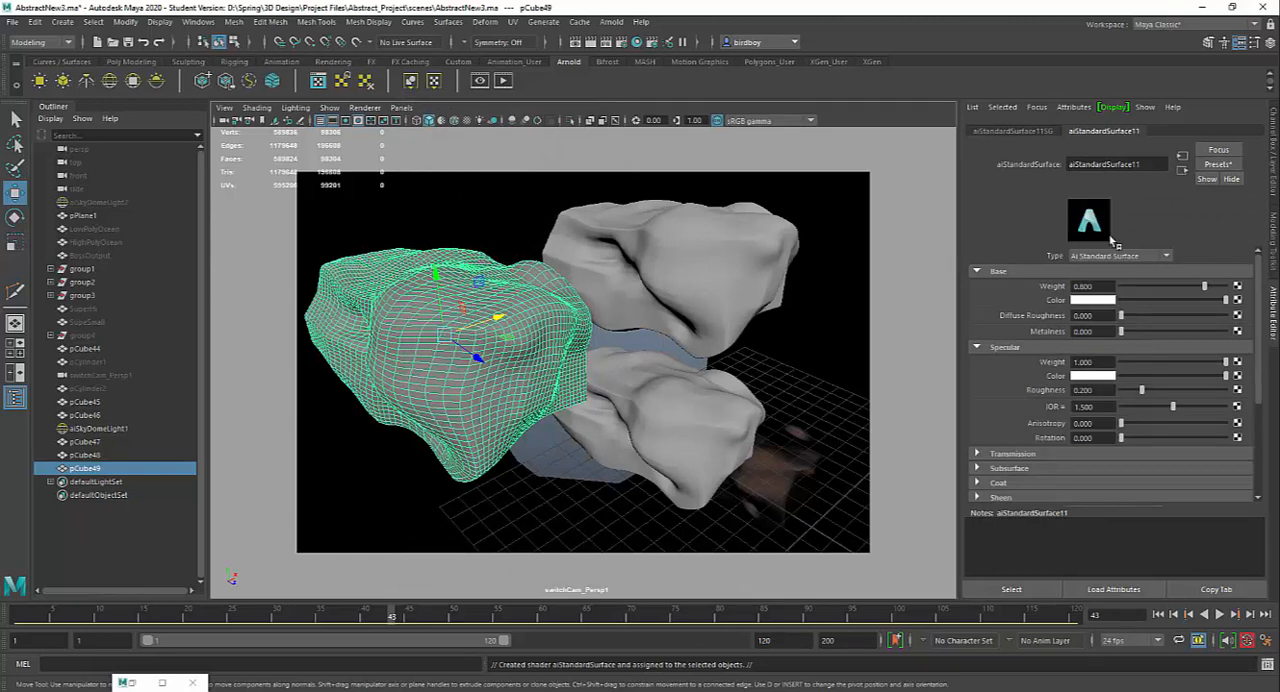
click(1217, 165)
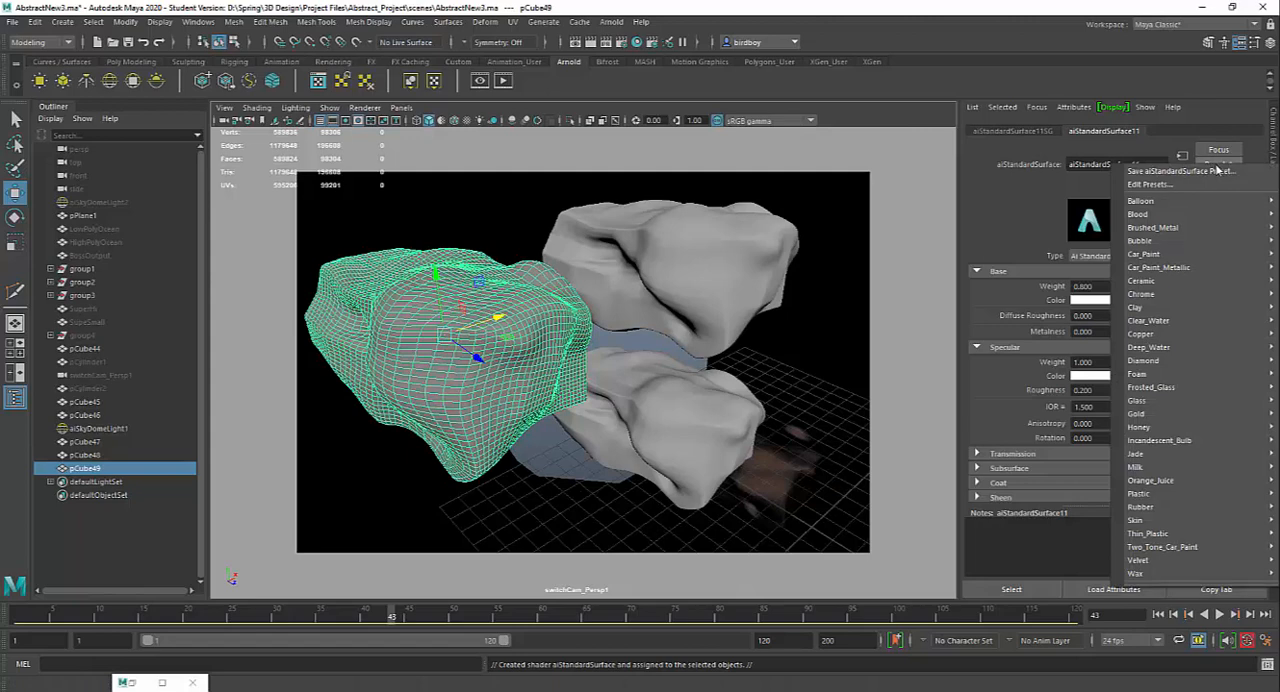
mouse_move(1181, 322)
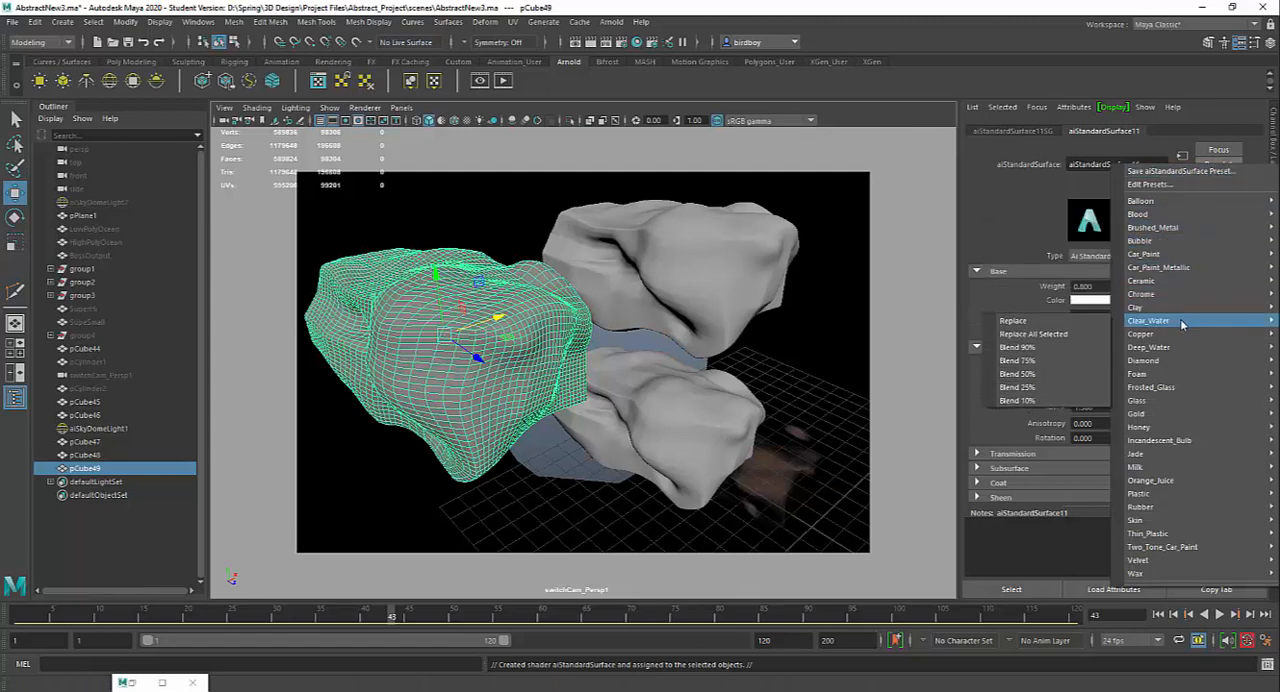
mouse_move(1177, 350)
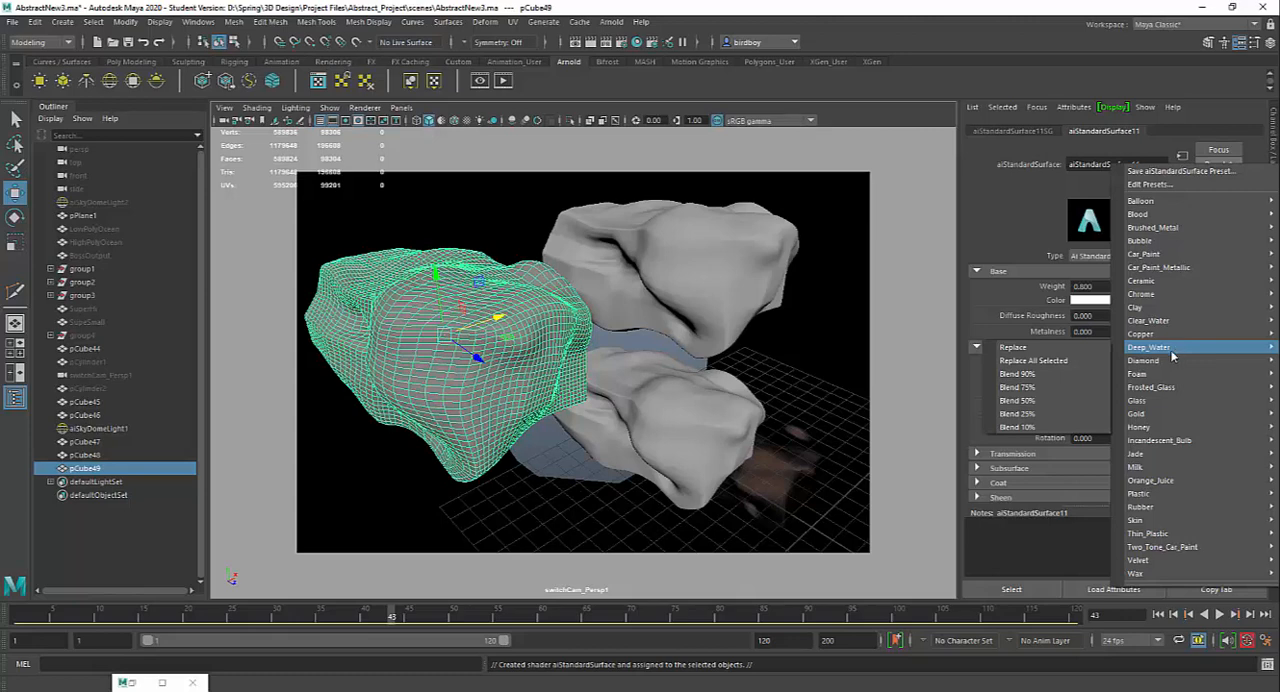
Step: Look through the stored renders of the ice rocks in the Render View and minimise it again
click(161, 683)
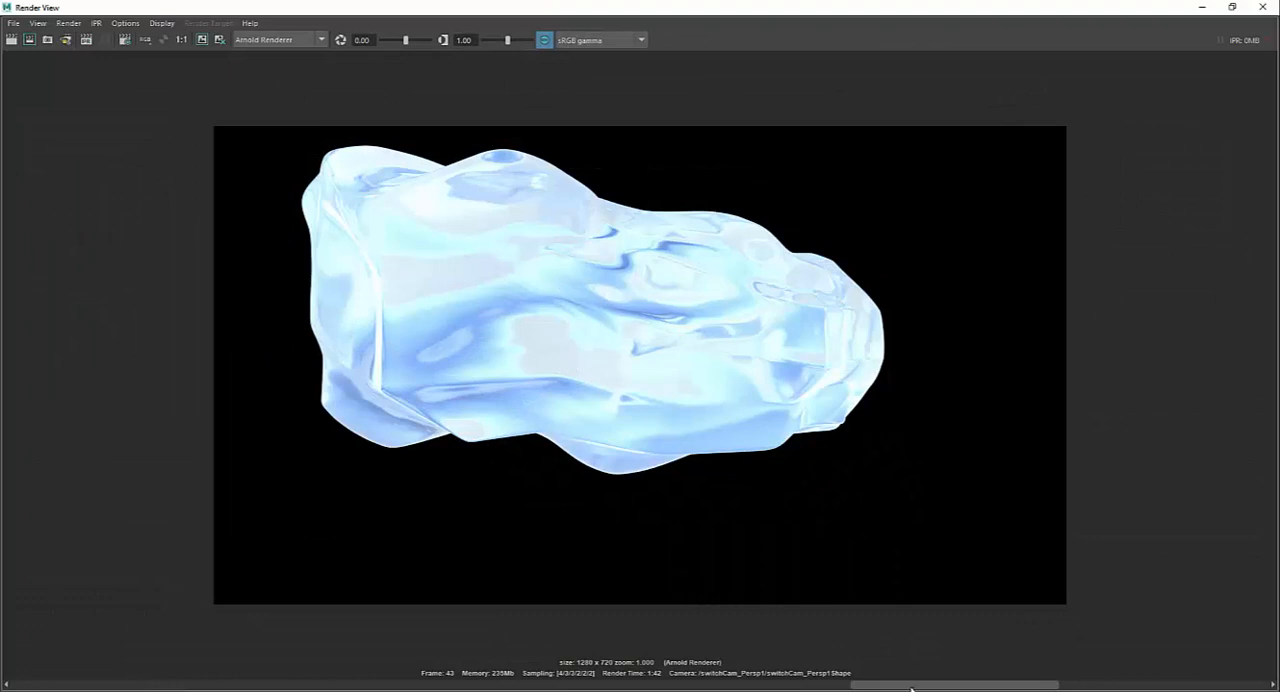
drag(812, 690, 325, 685)
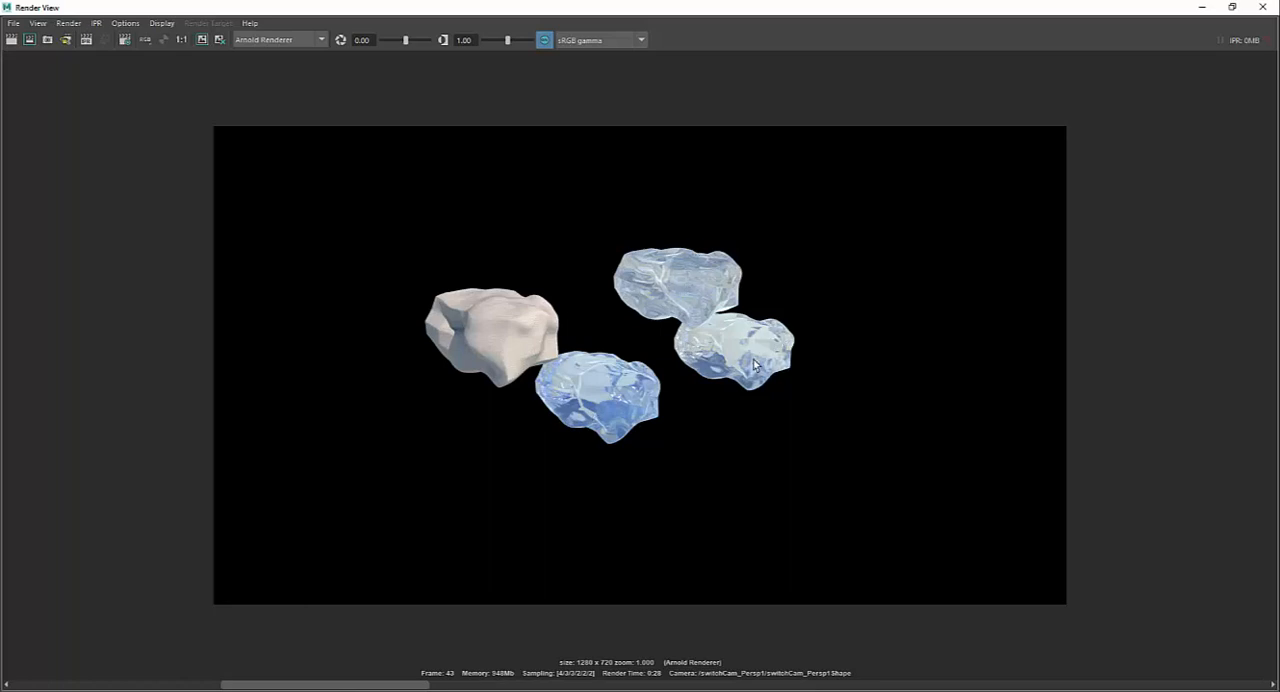
click(1201, 7)
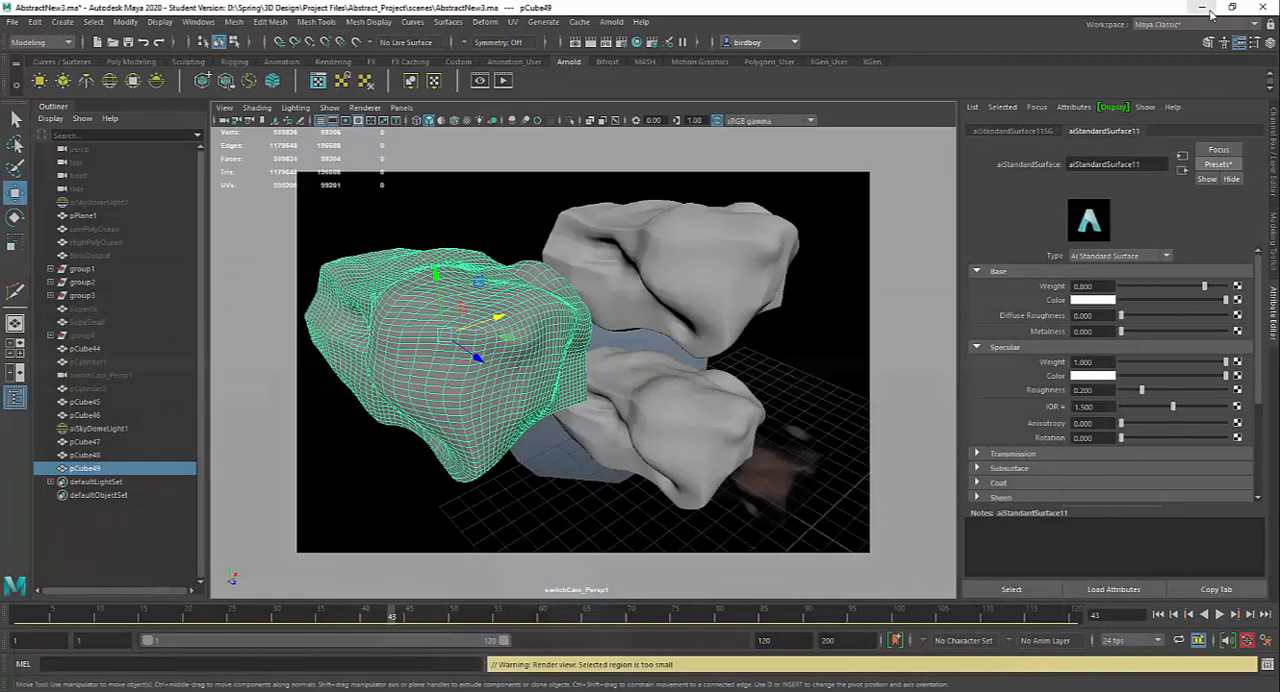
Step: Apply the Diamond preset to the rock's new aiStandardSurface material, replacing all of its settings
click(1218, 165)
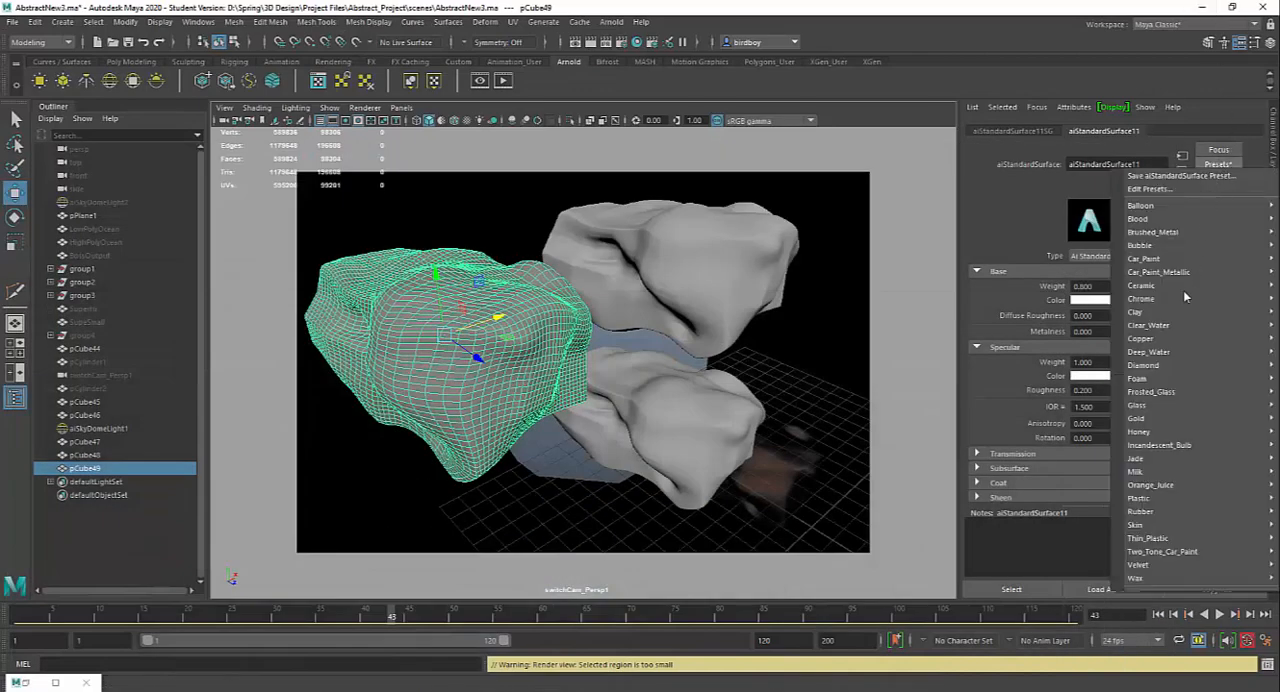
mouse_move(1170, 372)
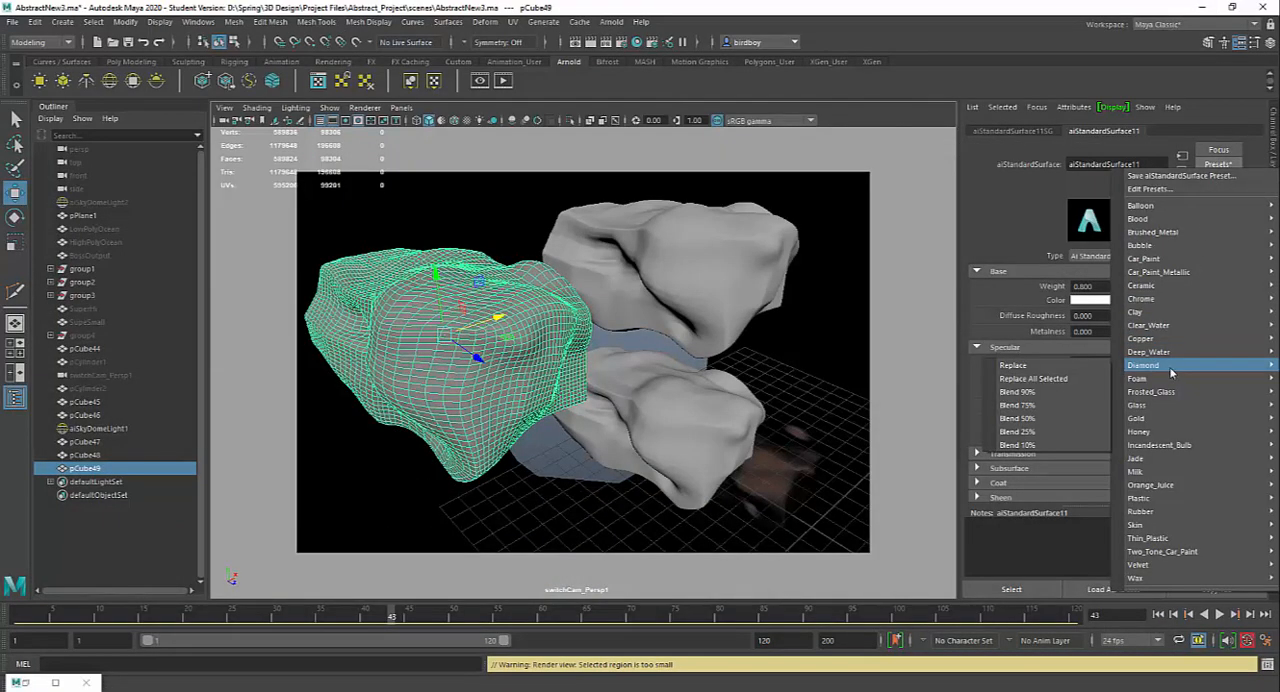
click(1050, 378)
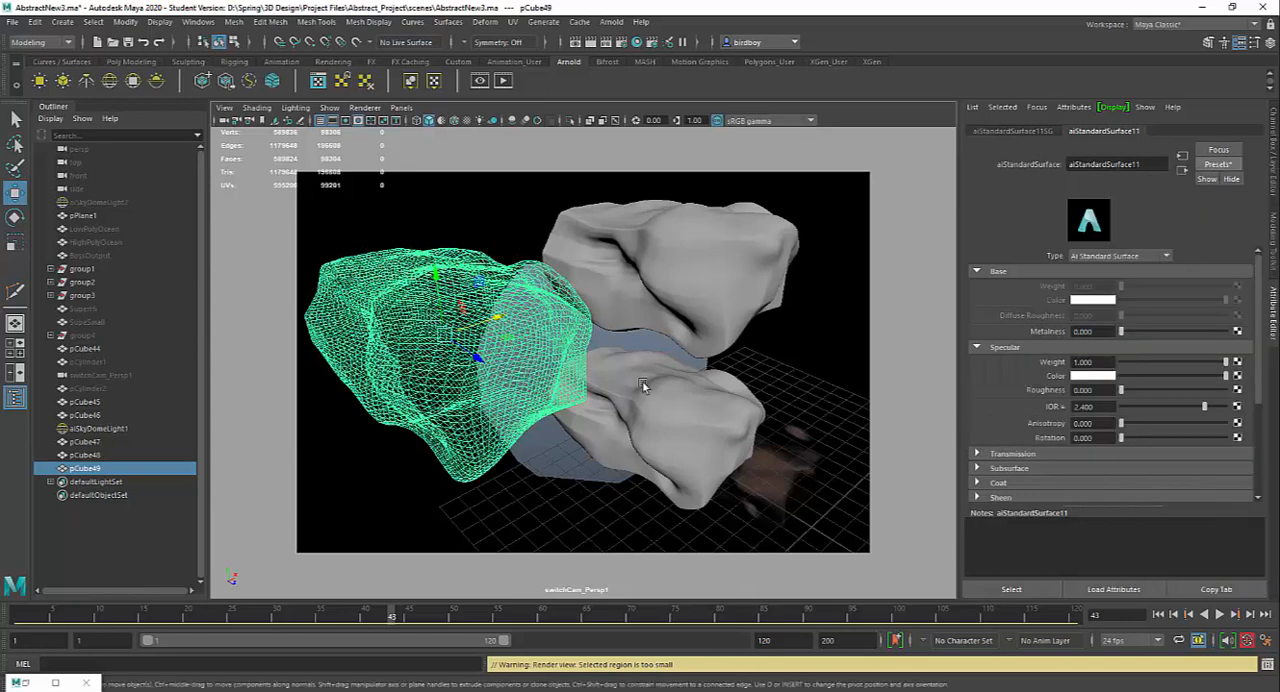
Step: Turn on wireframe on shaded display in the viewport, keeping the rock pCube49 selected
click(815, 393)
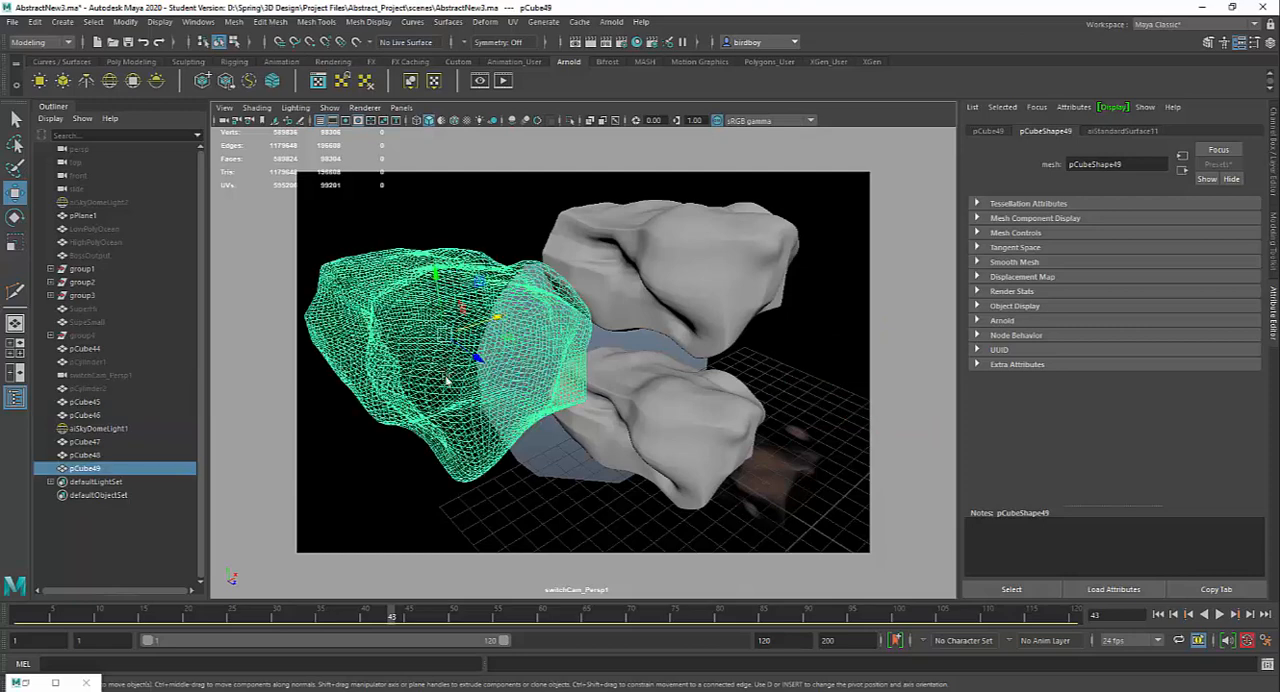
click(441, 365)
click(453, 120)
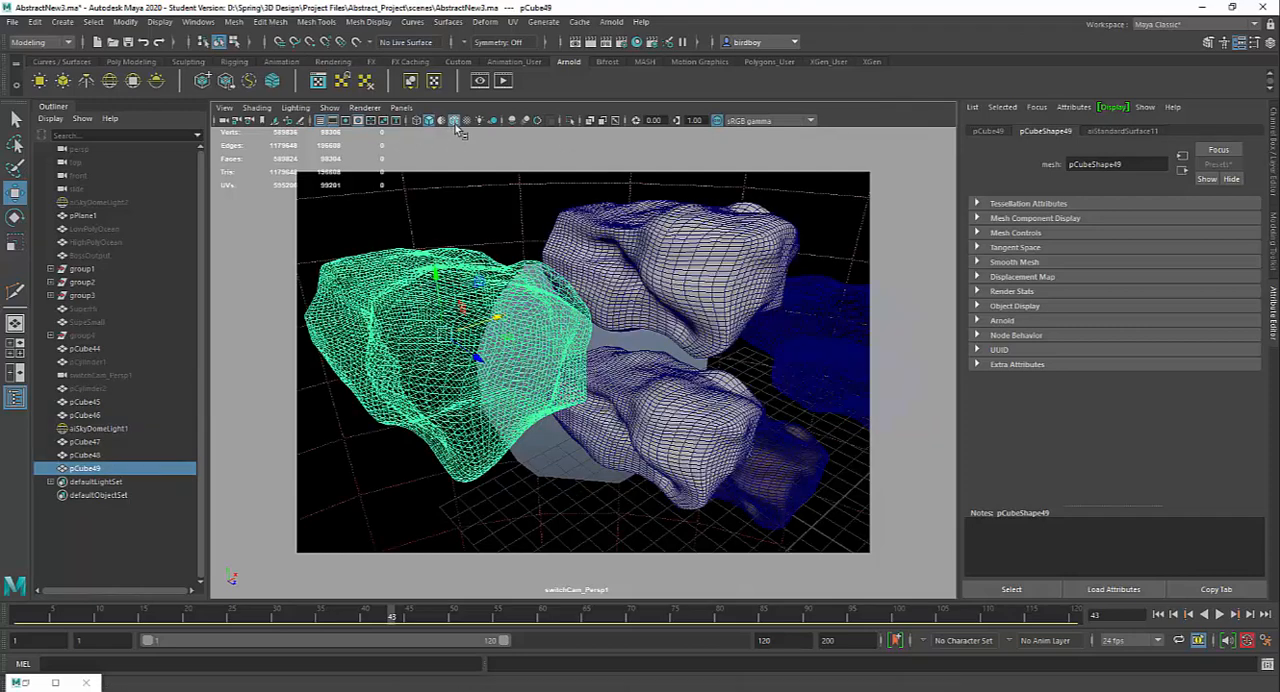
click(652, 444)
click(472, 406)
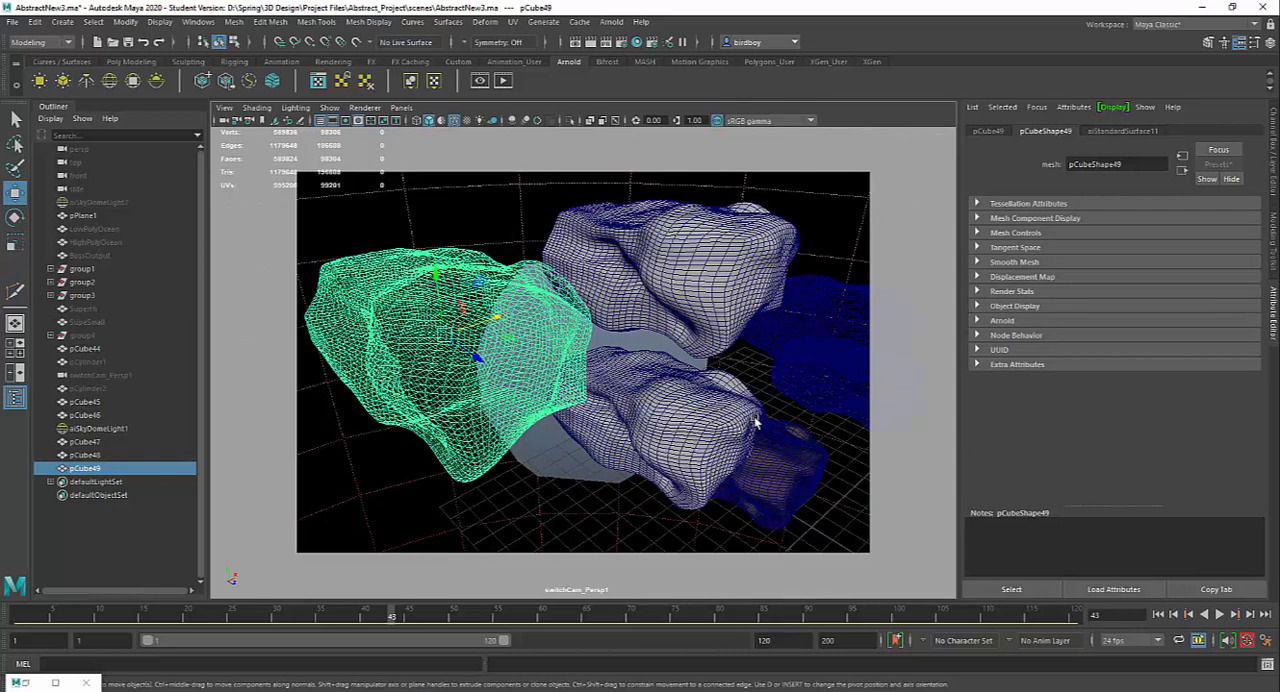
alt+drag(871, 429, 757, 423)
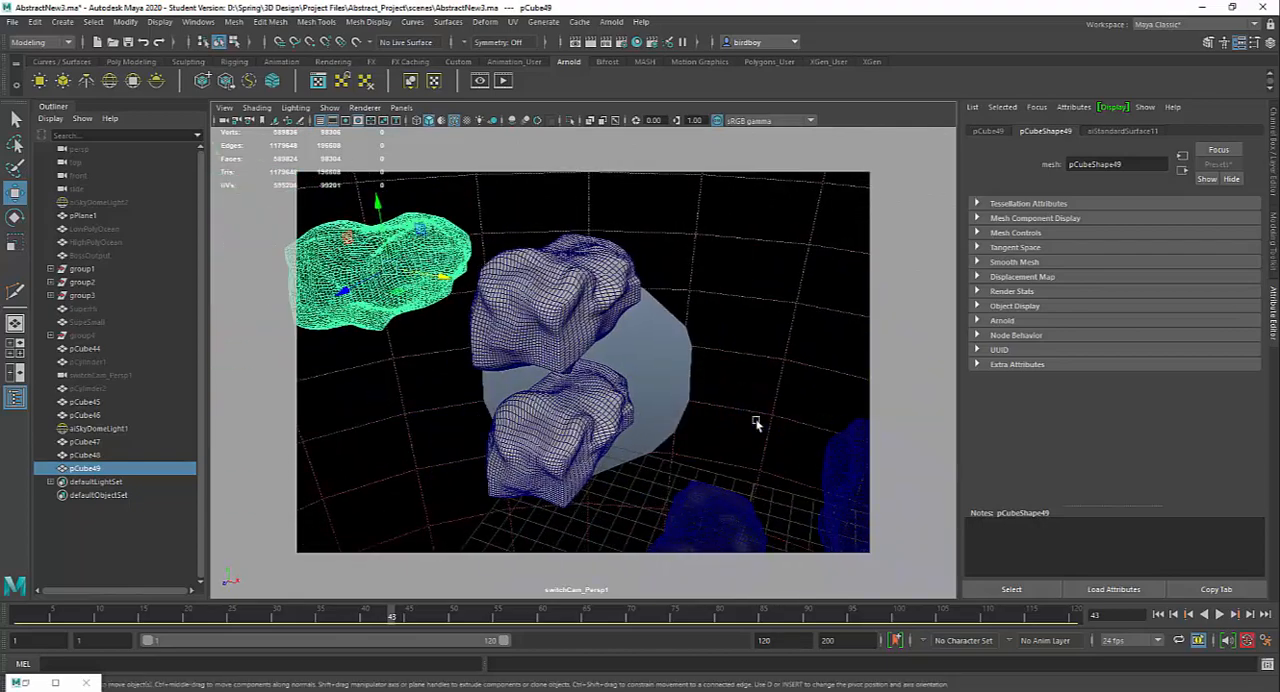
alt+drag(675, 398, 660, 396)
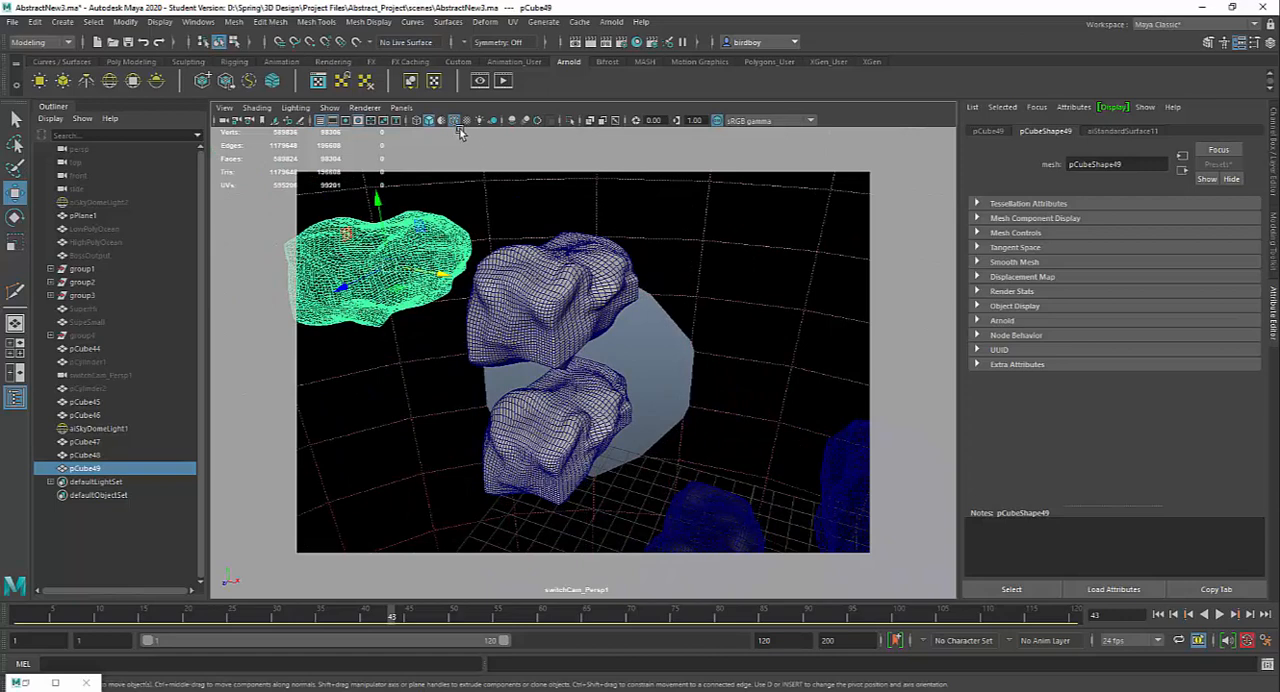
click(256, 107)
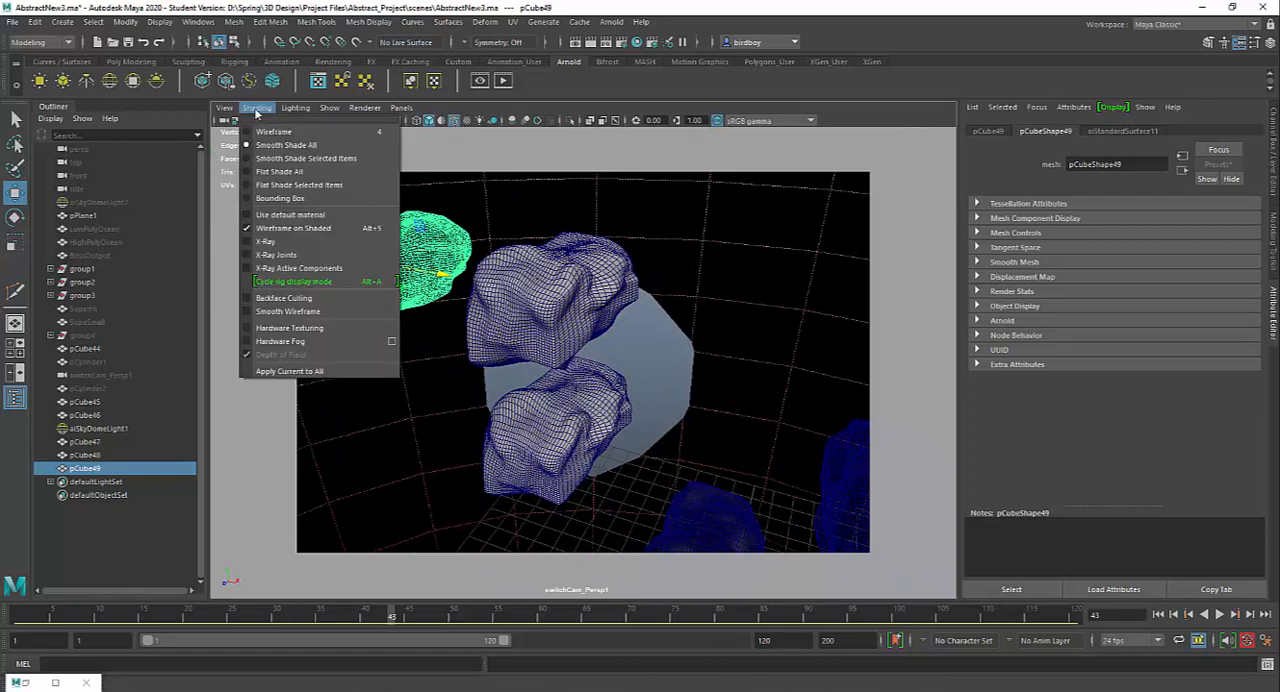
click(674, 166)
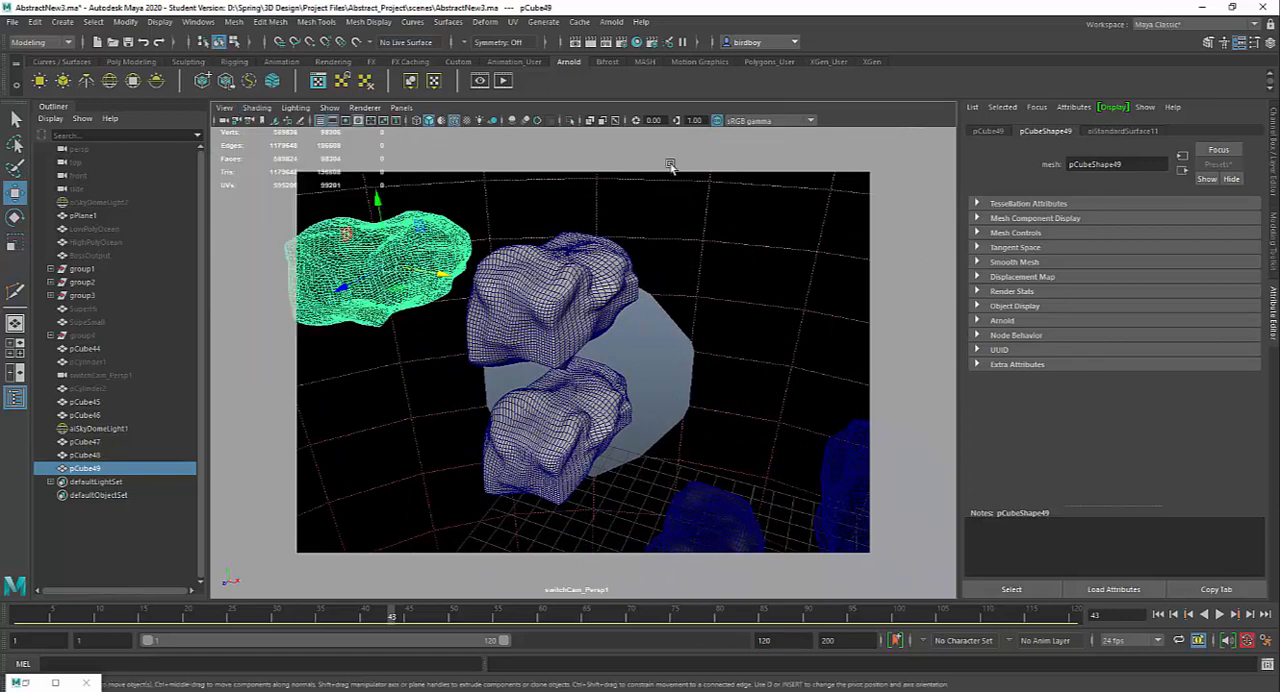
Step: Select the rock pCube48 and assign it a new Arnold aiStandardSurface material in place of lambert1
click(661, 332)
mouse_move(671, 322)
alt+mouse_down()
mouse_move(674, 296)
mouse_move(662, 366)
mouse_move(644, 375)
alt+mouse_up()
click(592, 305)
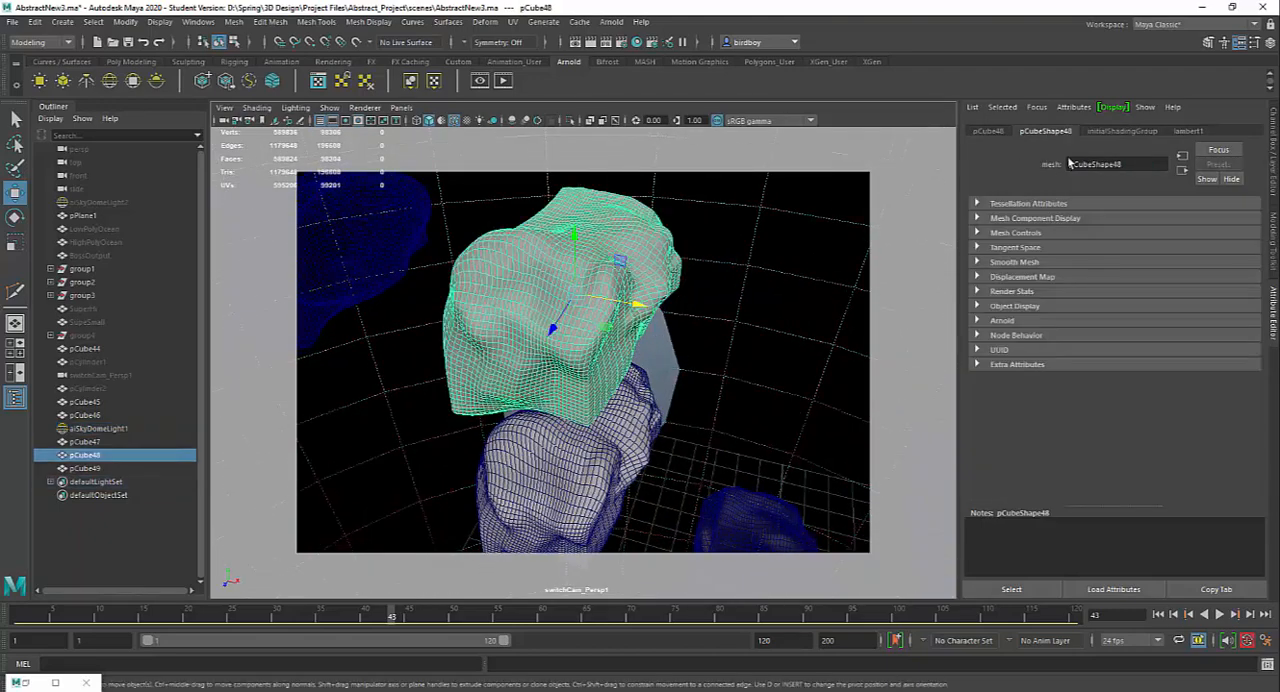
click(1188, 131)
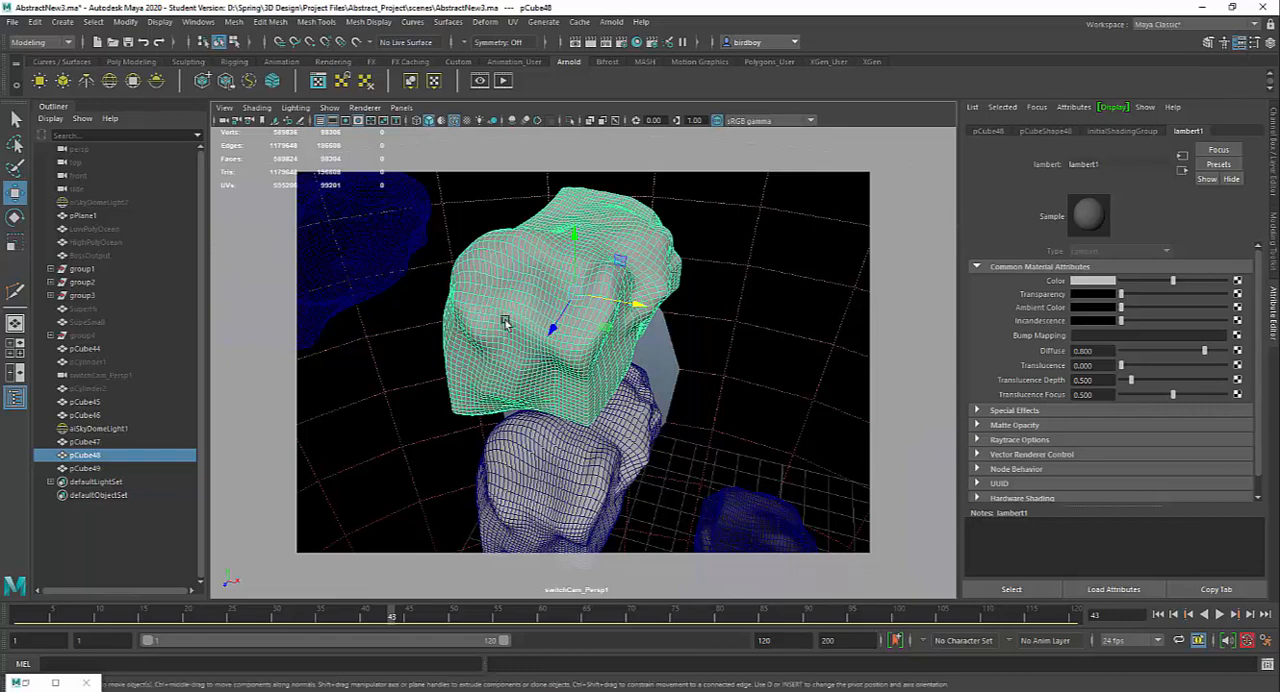
right_click(515, 270)
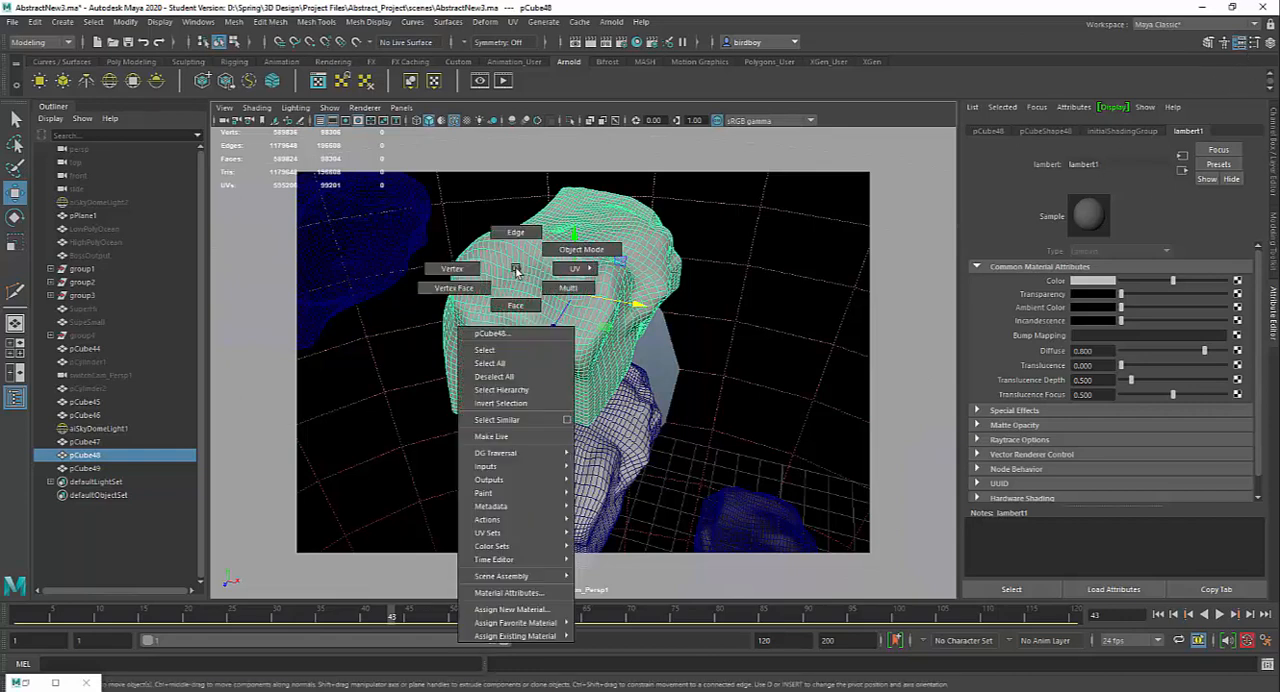
click(539, 610)
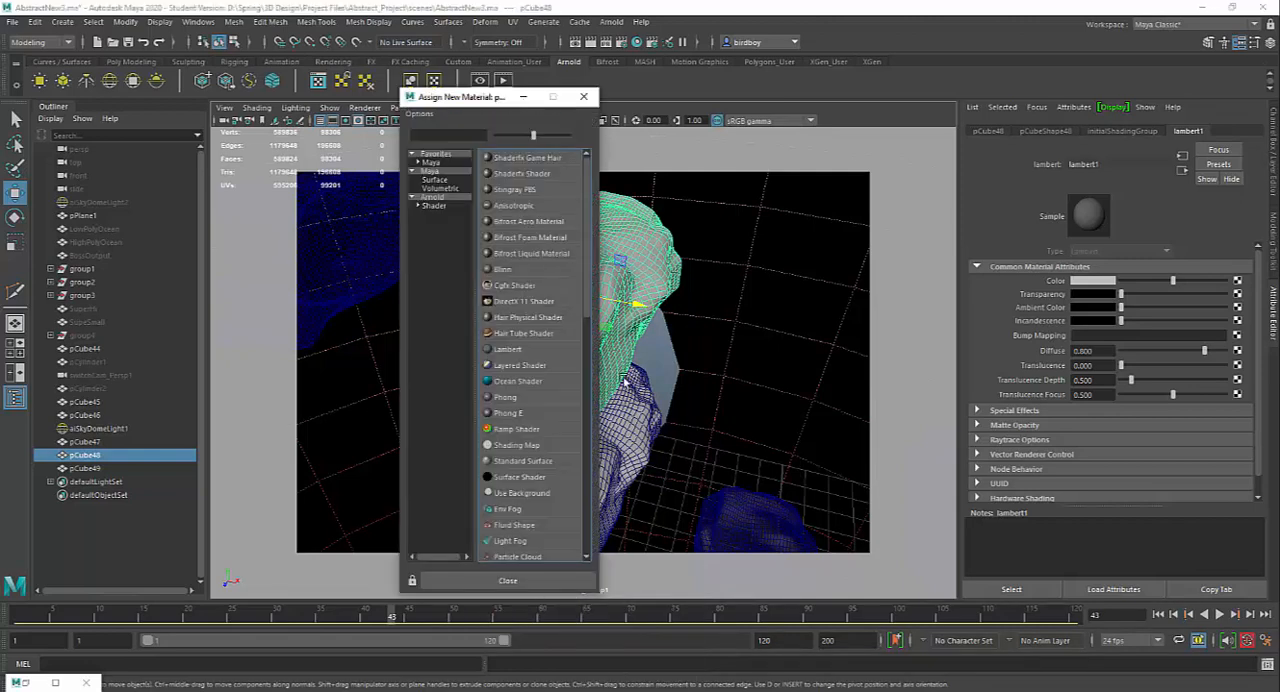
click(432, 206)
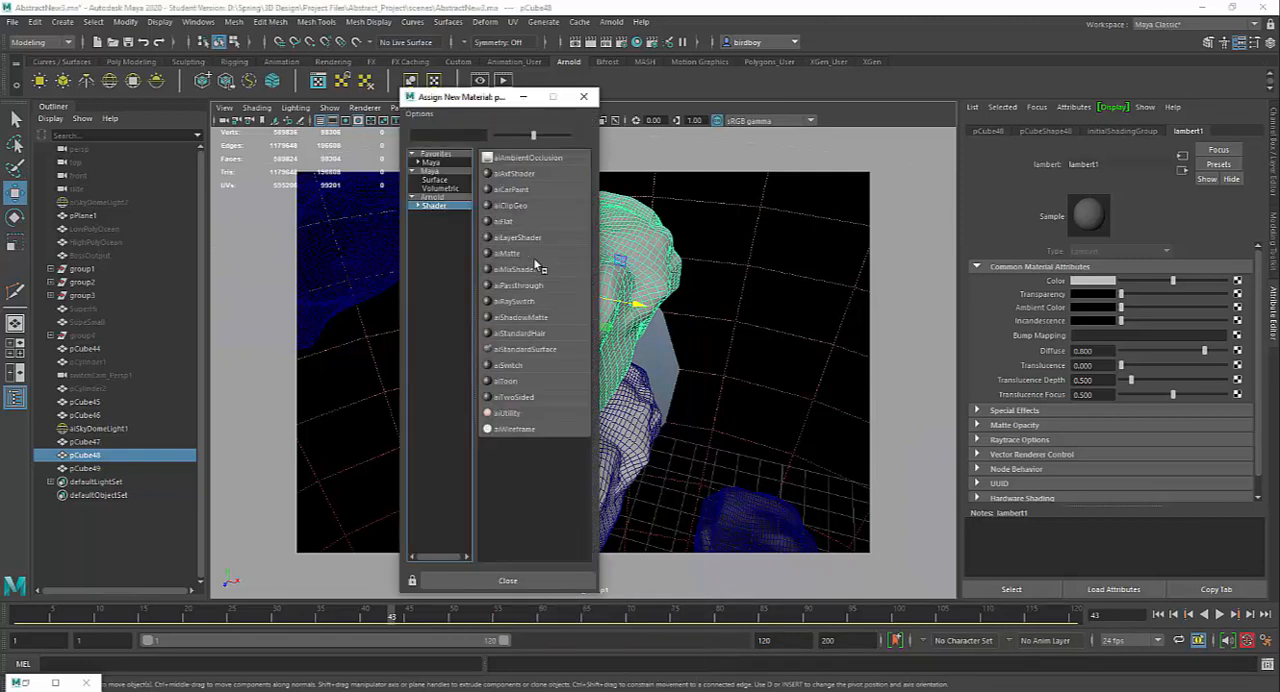
click(543, 349)
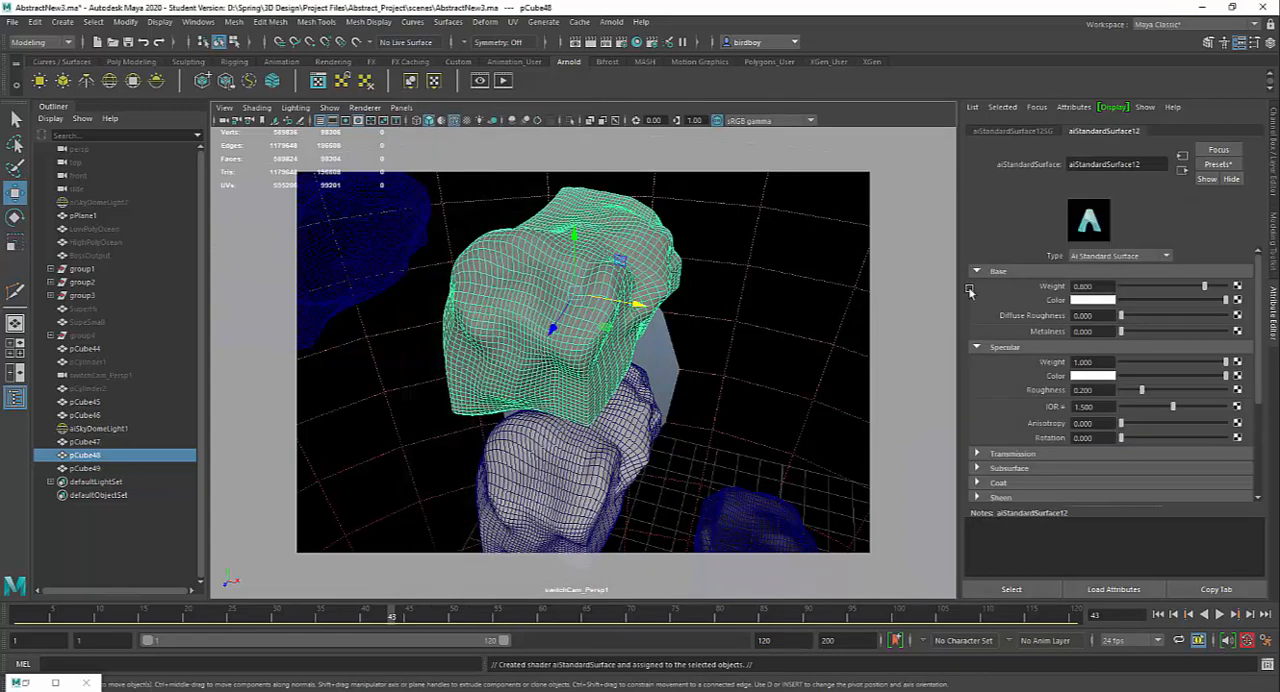
Step: Replace the settings of pCube48's new aiStandardSurface material with the Chrome preset
click(1228, 166)
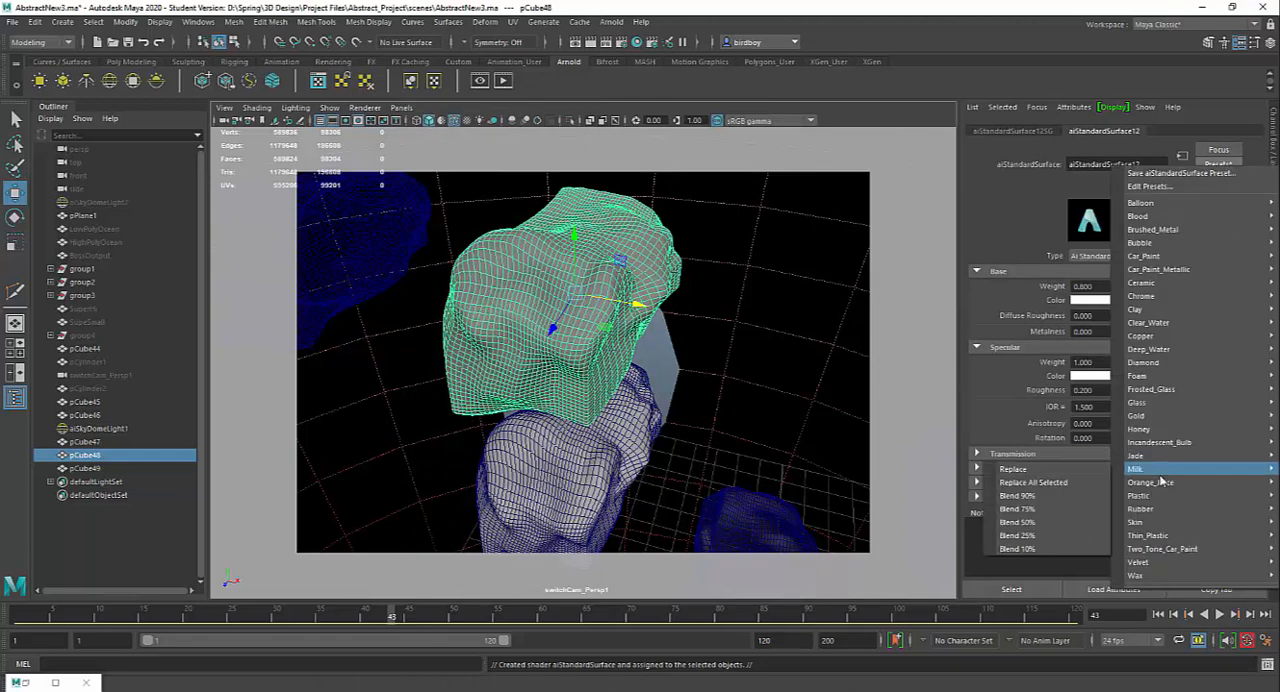
mouse_move(1157, 471)
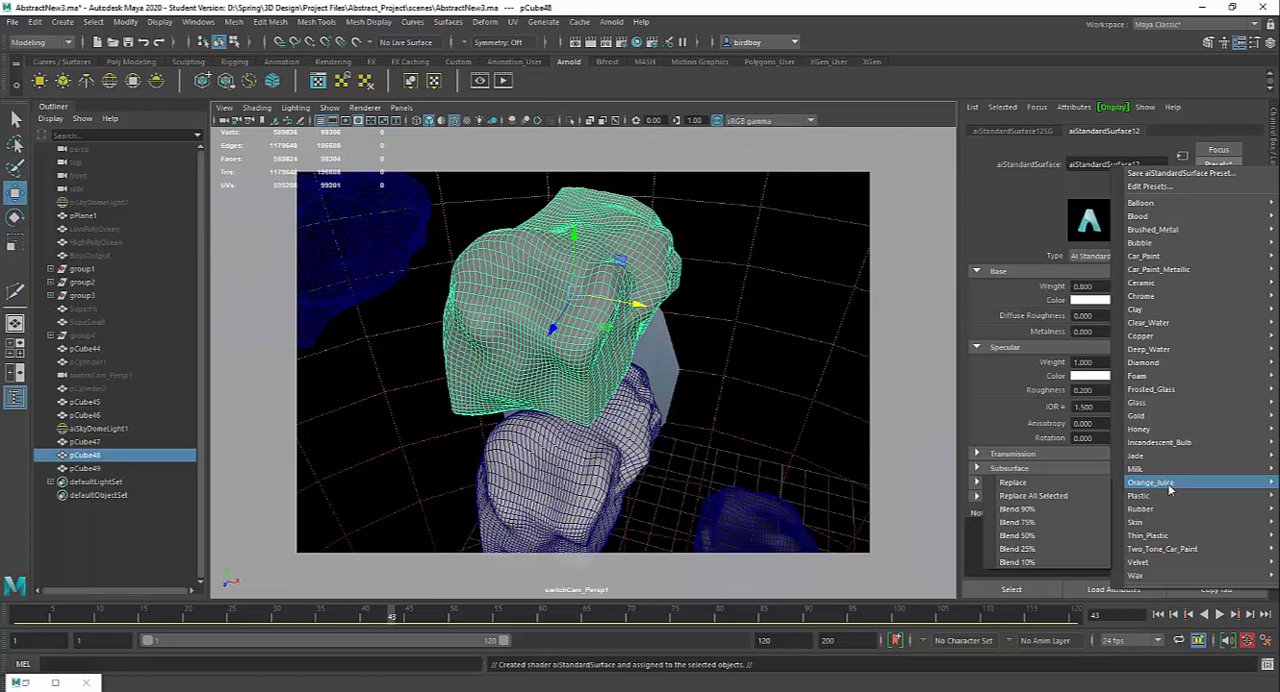
mouse_move(1165, 537)
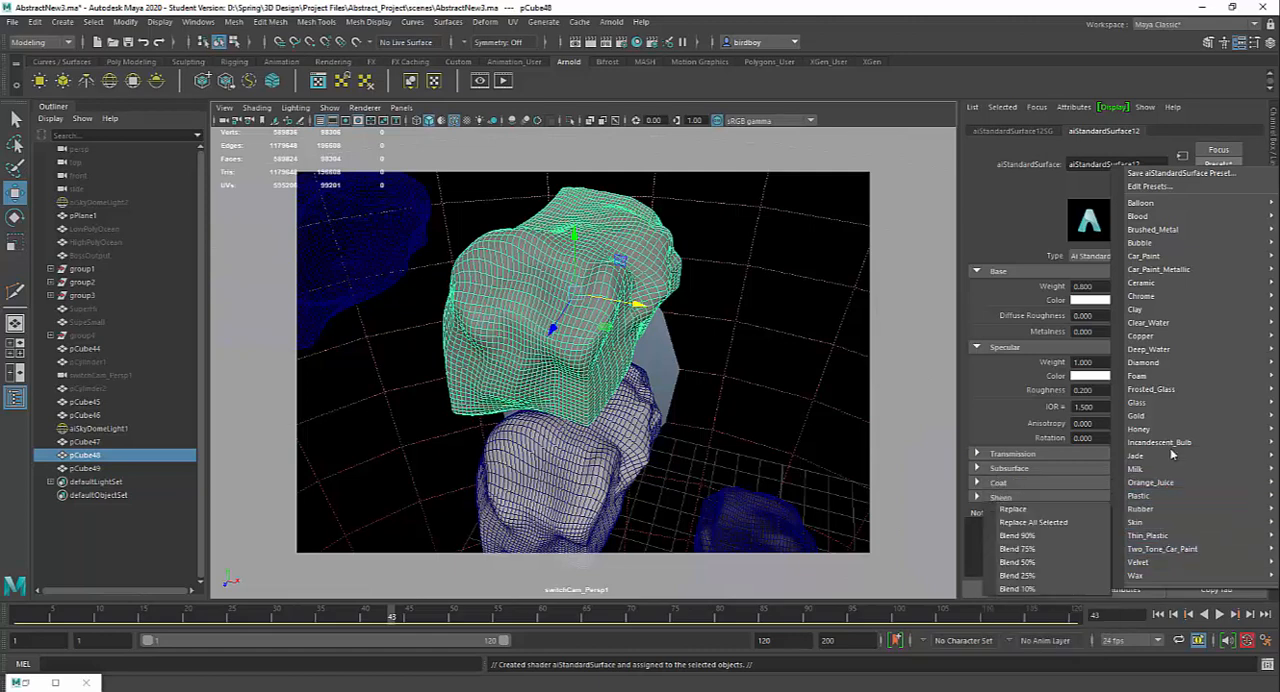
mouse_move(1185, 337)
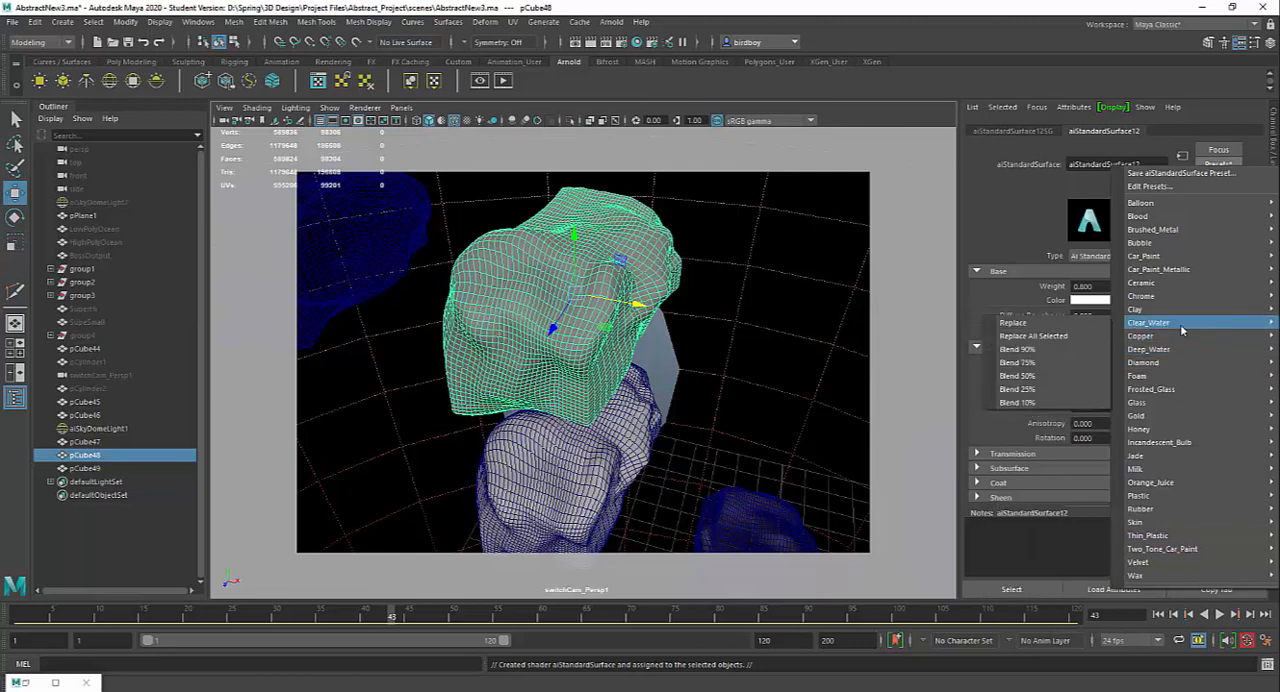
mouse_move(1161, 292)
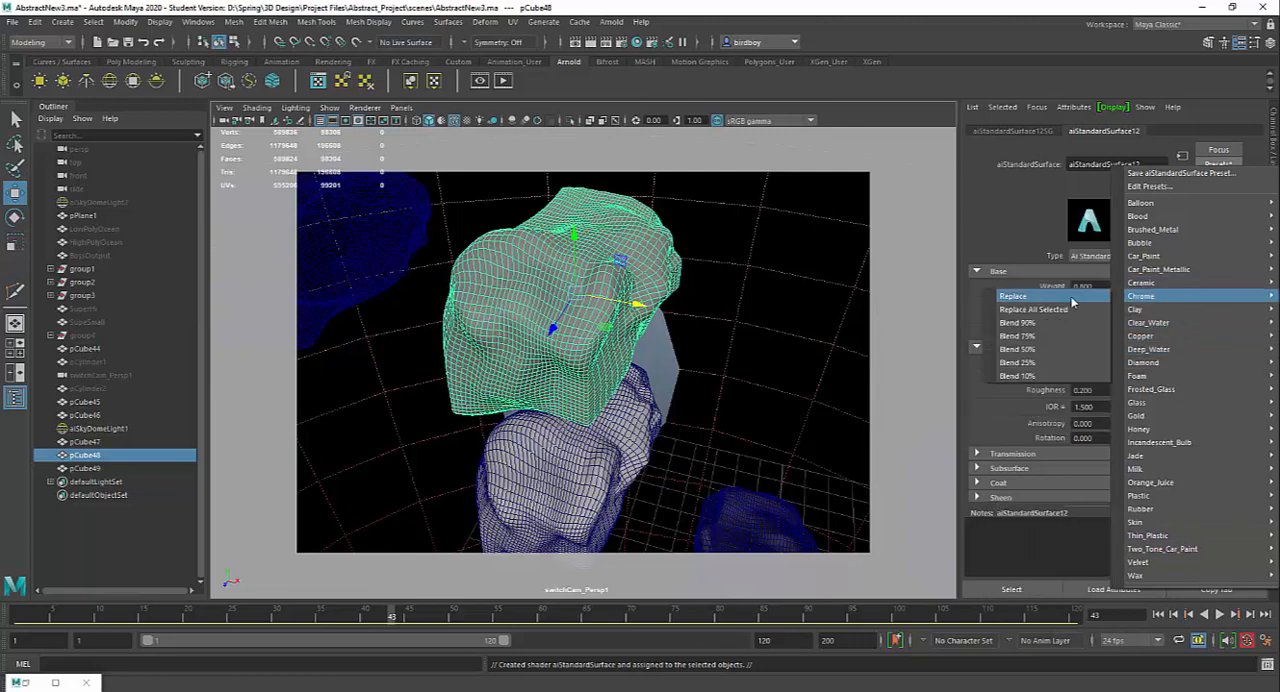
click(1062, 300)
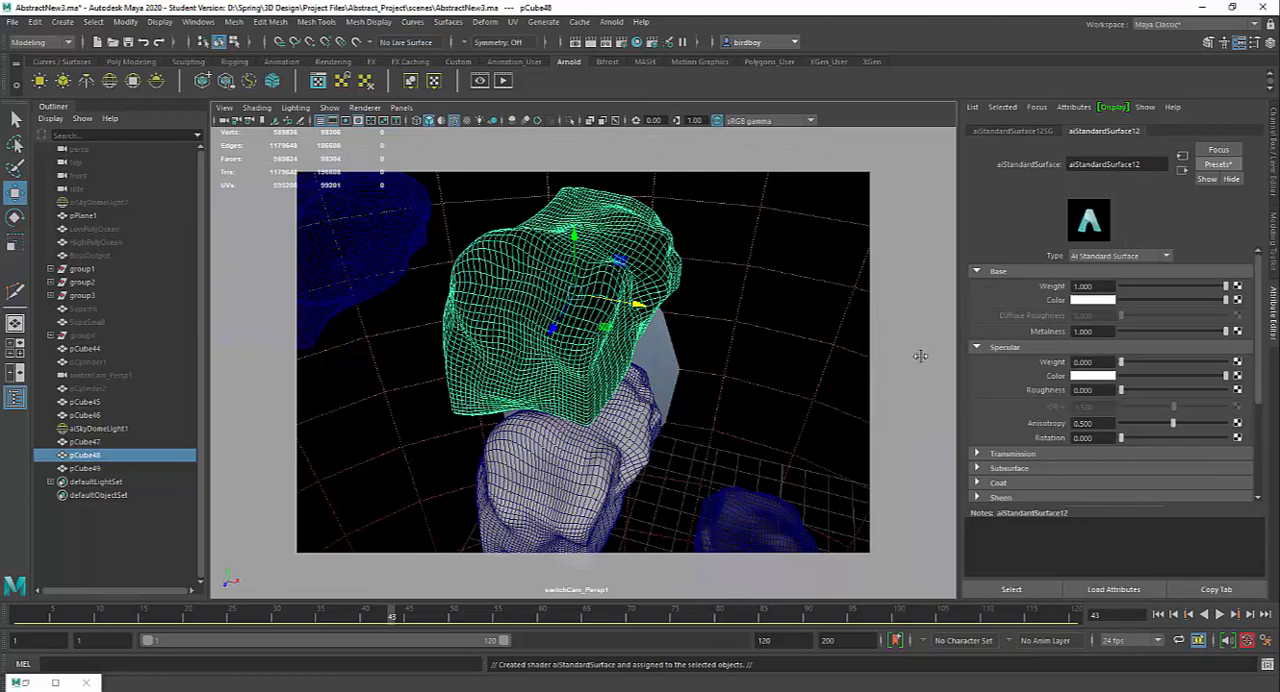
Step: Select the rock pCube47 and assign the existing aiStandardSurface6 material to it from the Hypershade
click(655, 444)
alt+drag(734, 434, 713, 400)
click(587, 390)
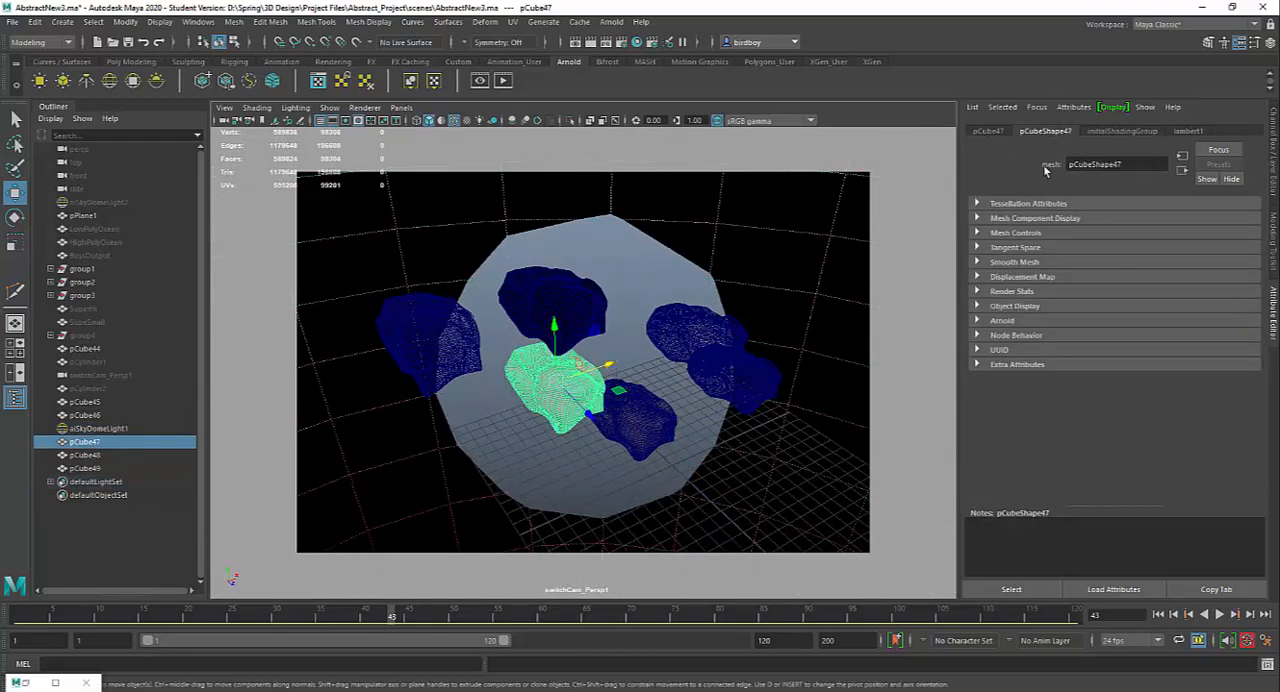
click(637, 43)
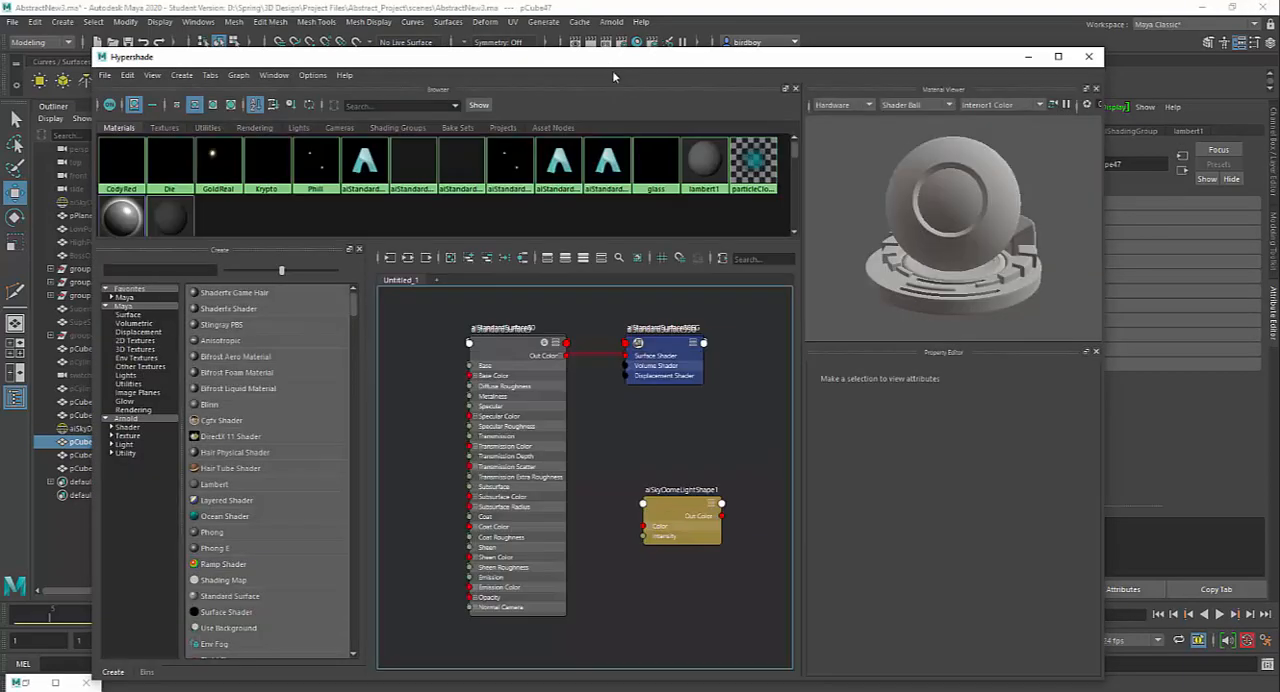
drag(612, 72, 746, 432)
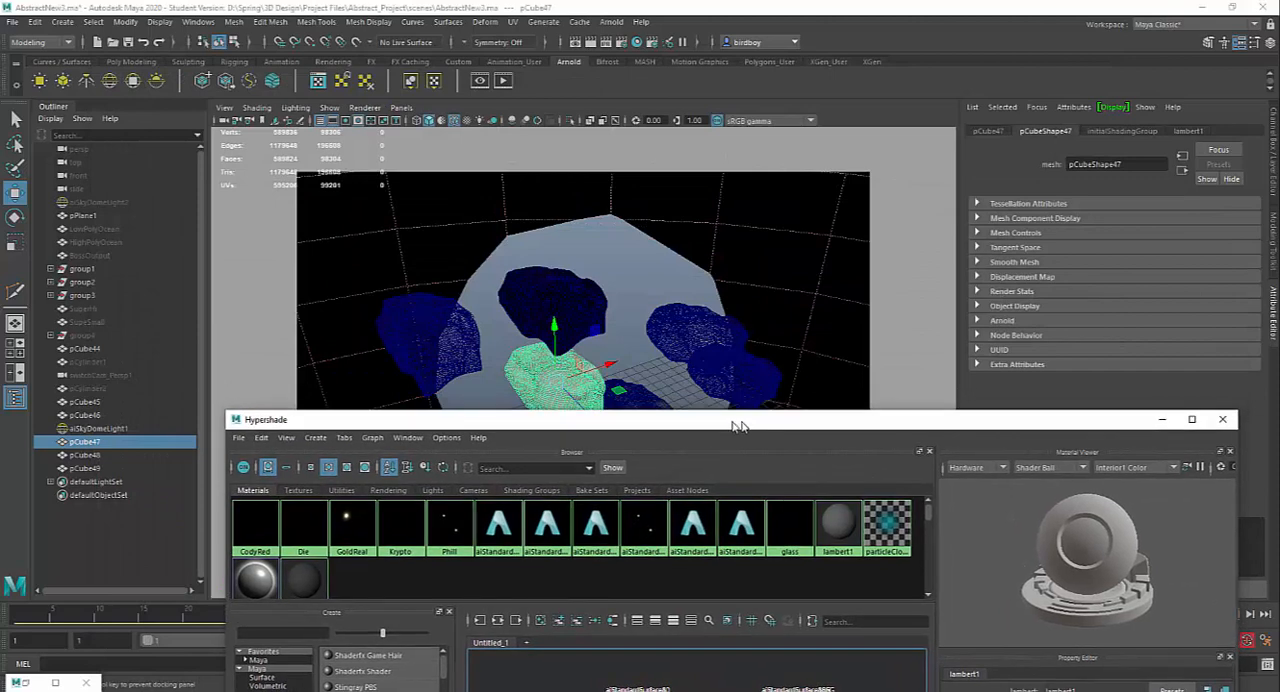
click(642, 532)
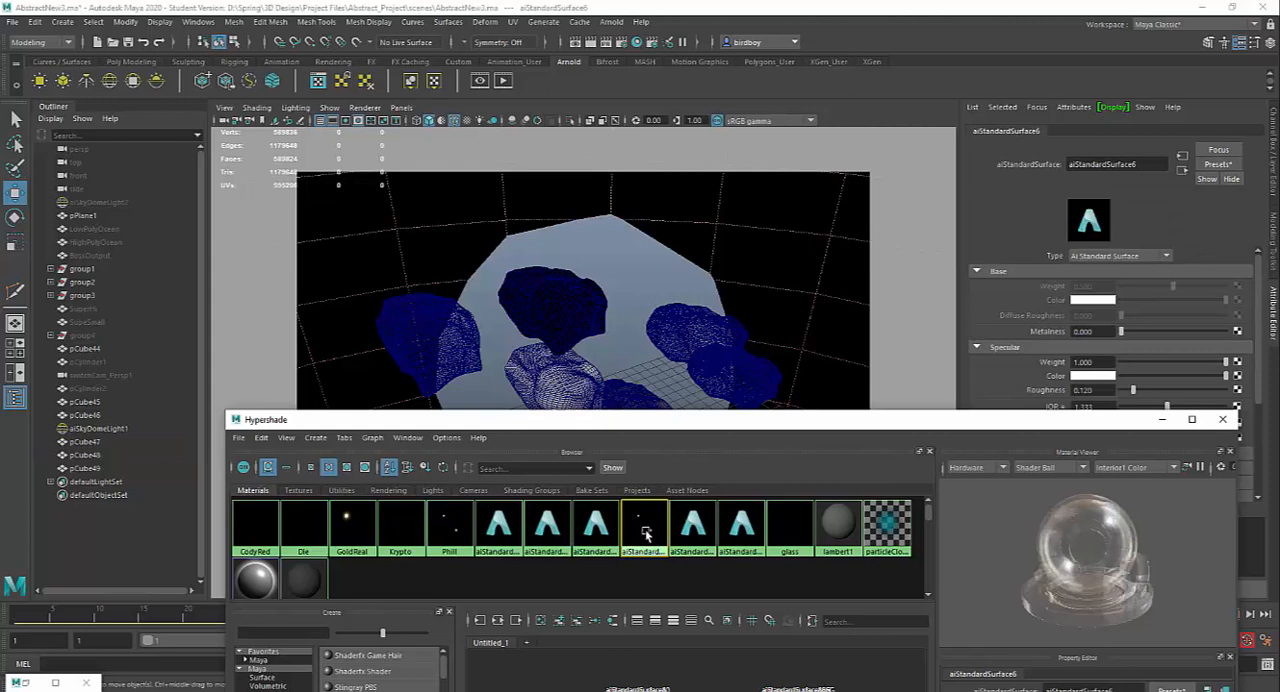
click(546, 374)
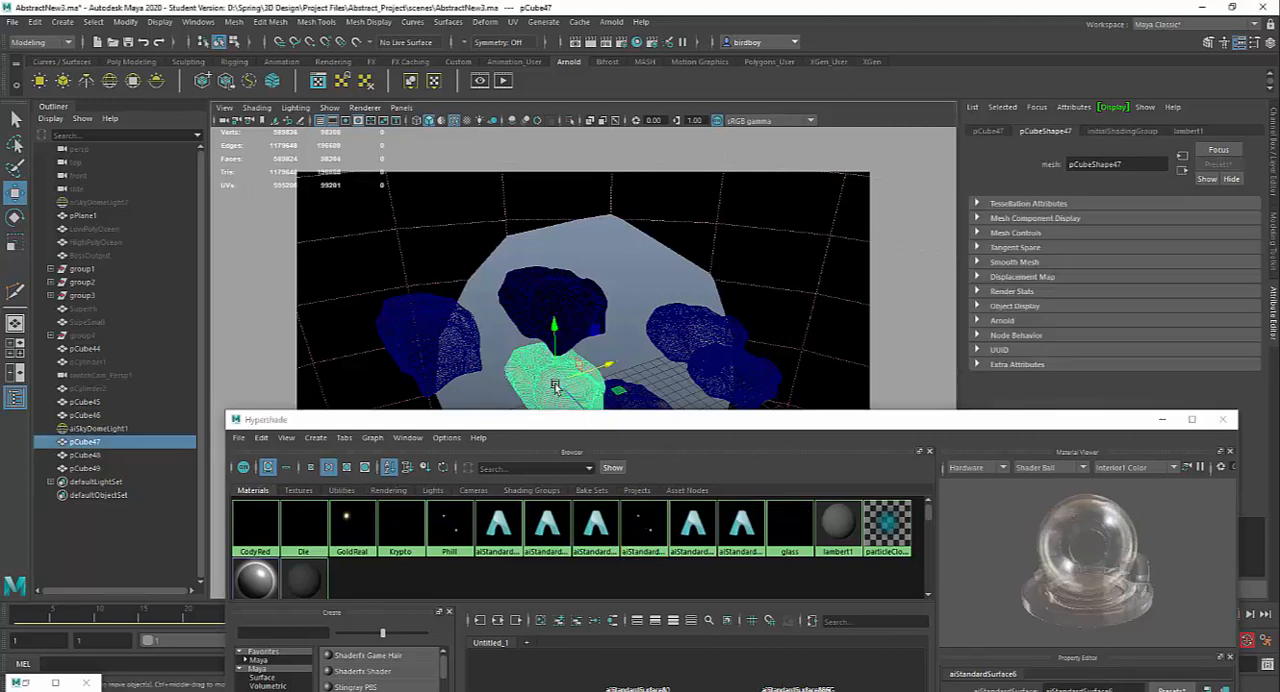
right_click(645, 528)
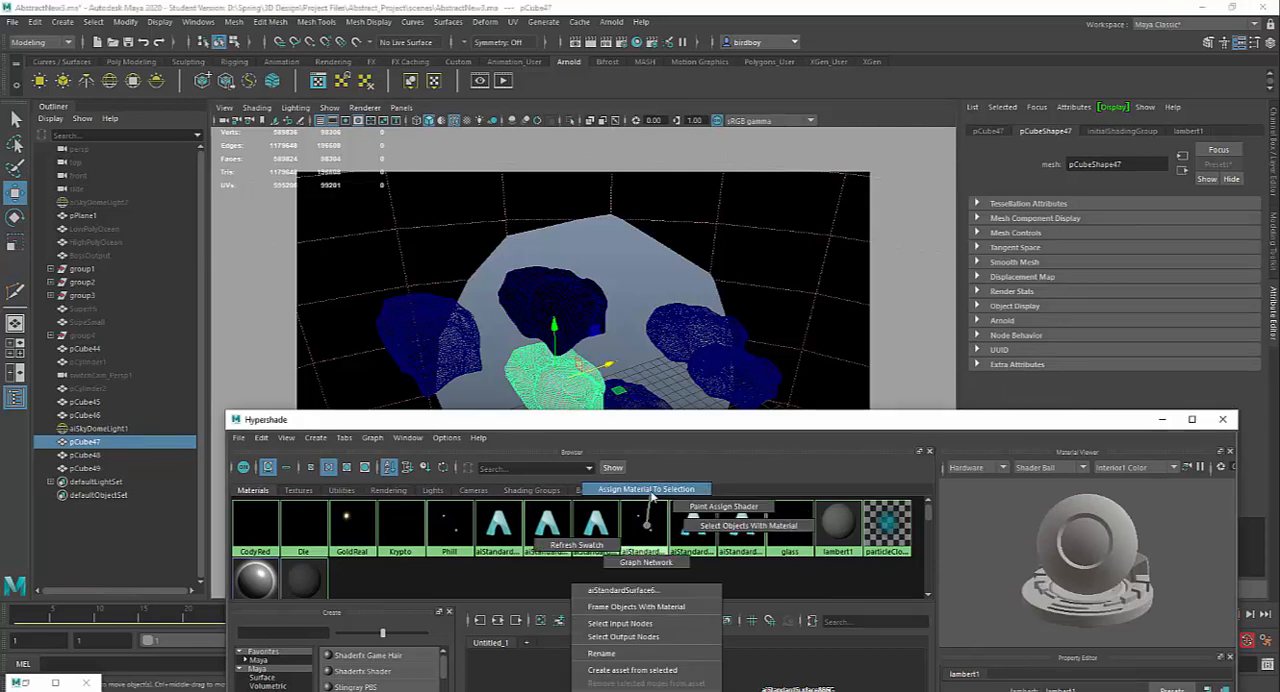
click(652, 490)
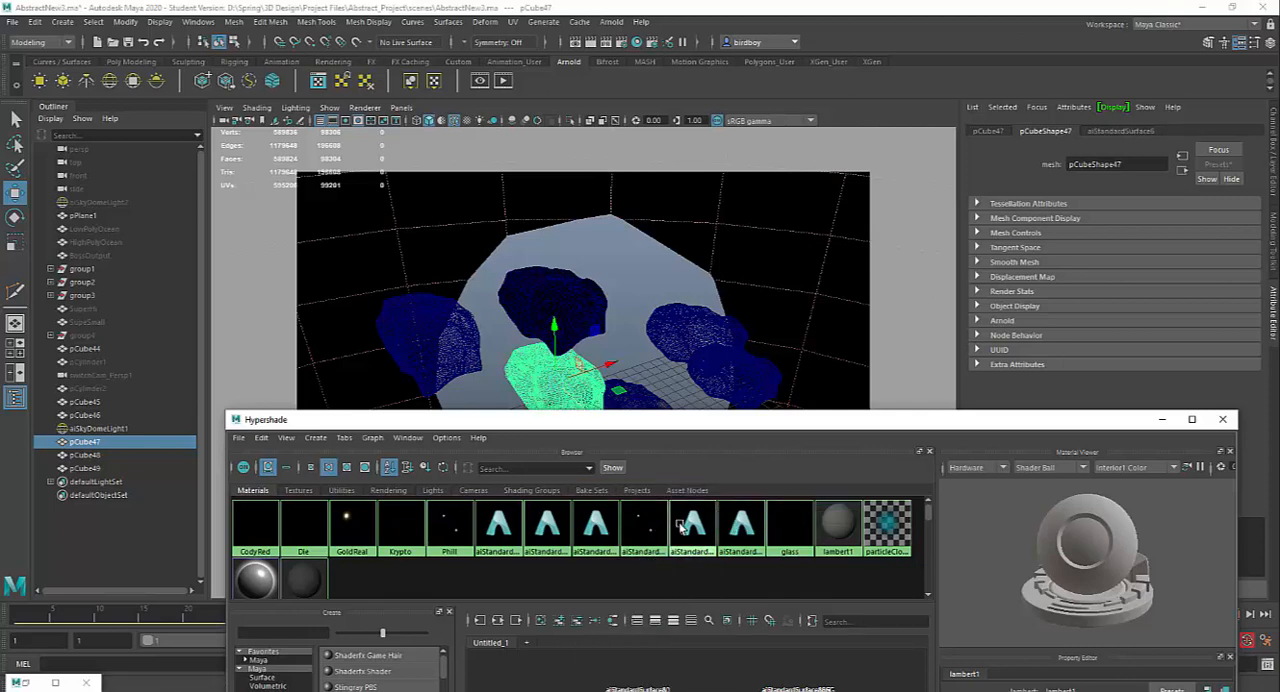
Step: Pick aiStandardSurface9 among the Hypershade materials and rename it Copper
click(690, 525)
click(752, 527)
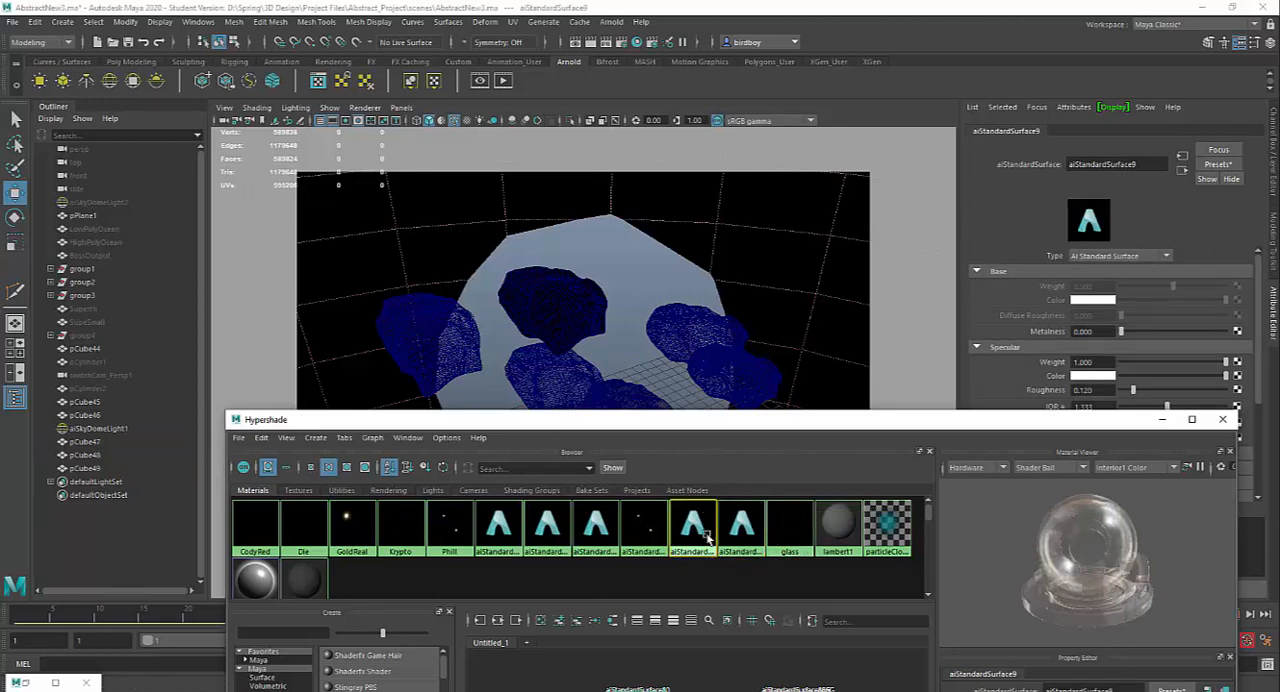
click(637, 532)
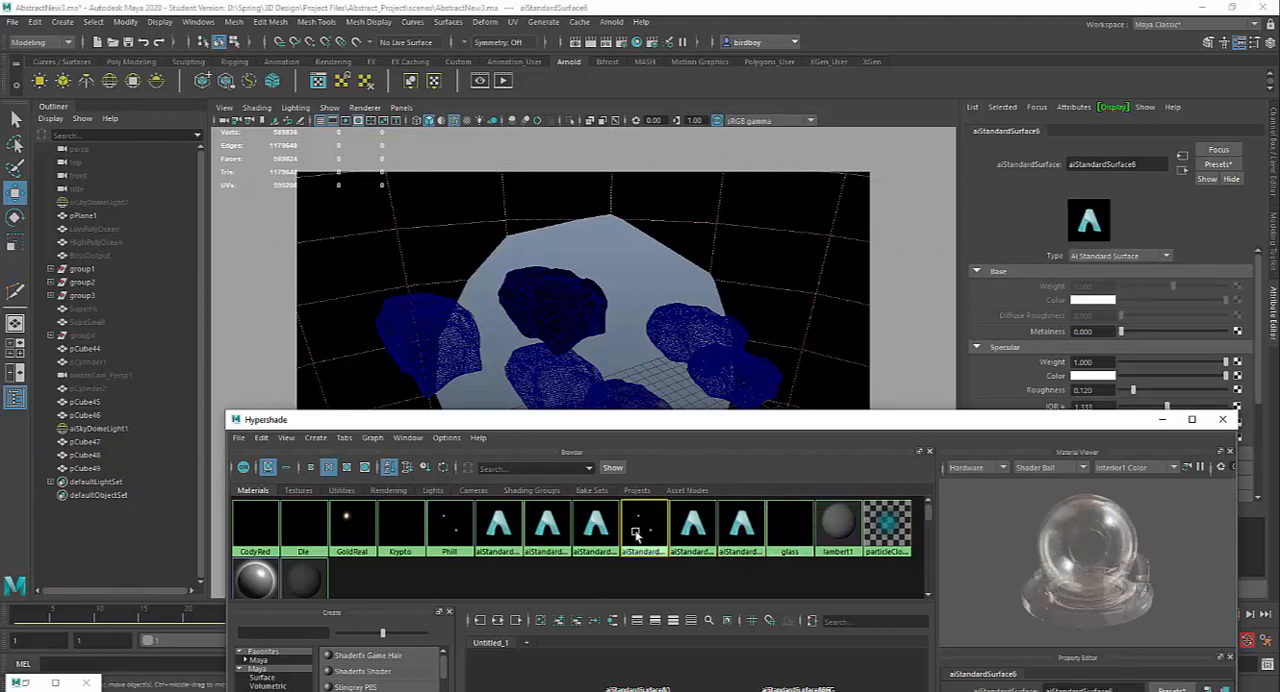
click(728, 535)
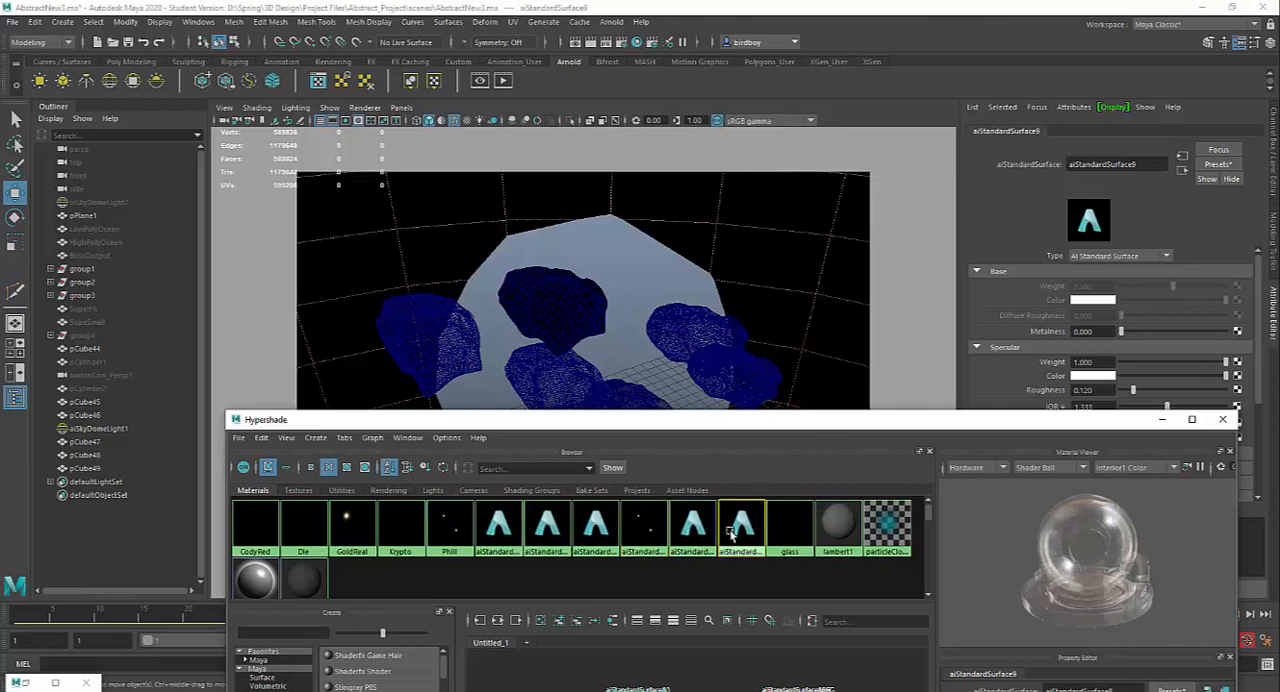
double_click(1100, 164)
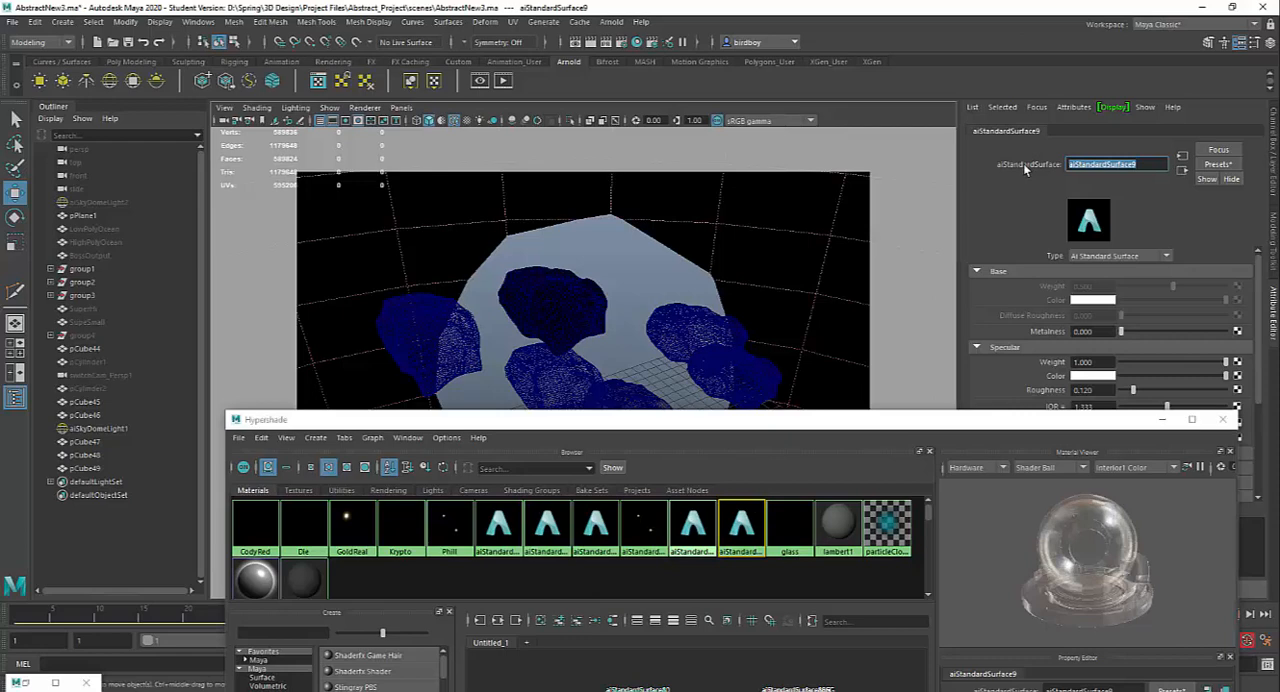
text(Copper)
key(Return)
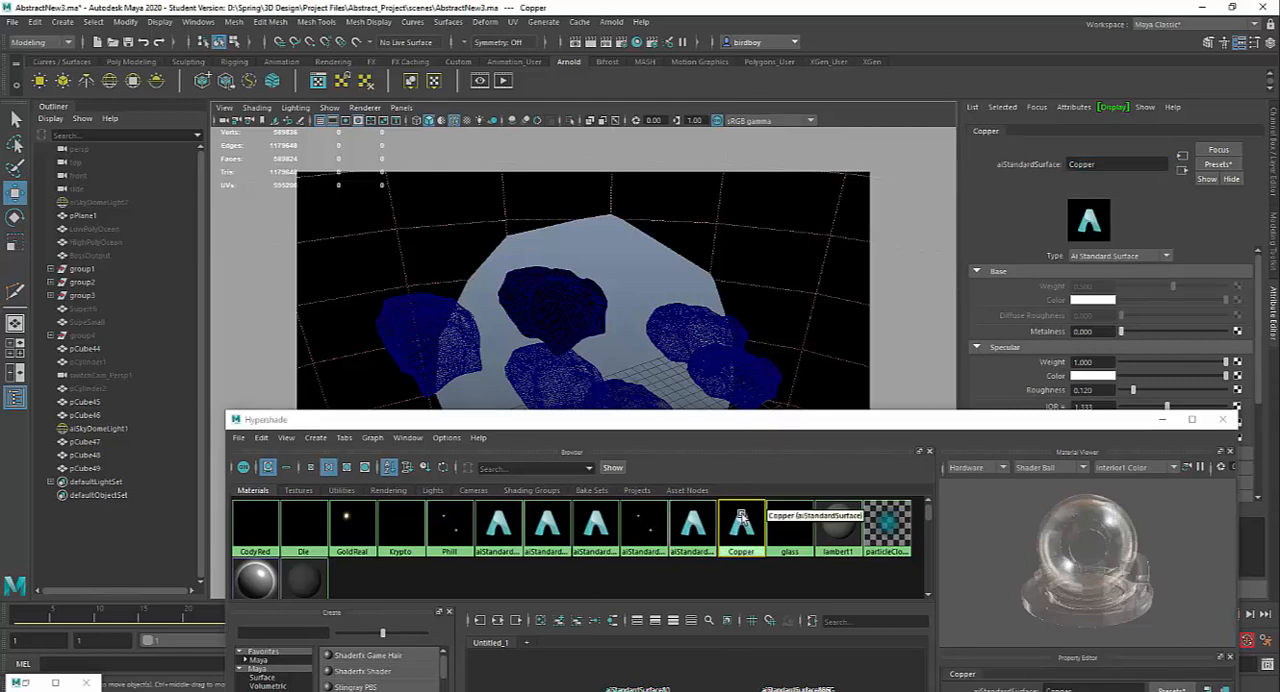
Step: Select the rock pCube47, assign the Copper material to it, and minimize the Hypershade
click(550, 378)
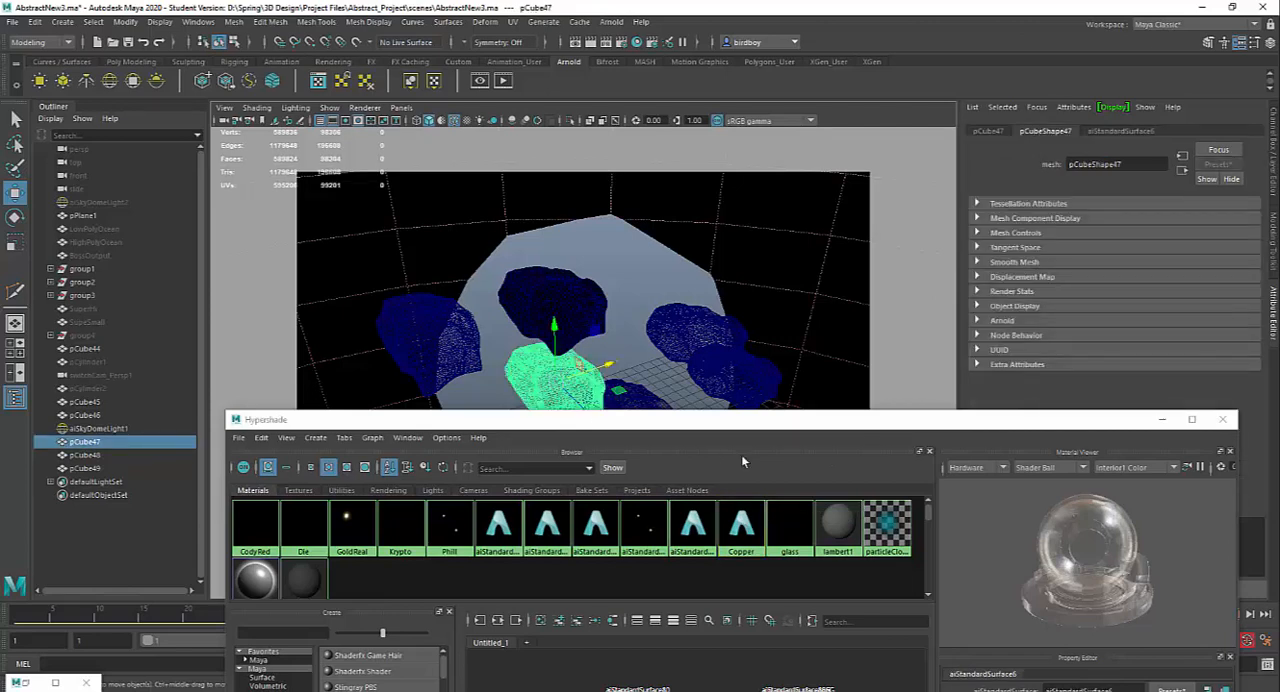
right_drag(745, 524, 747, 495)
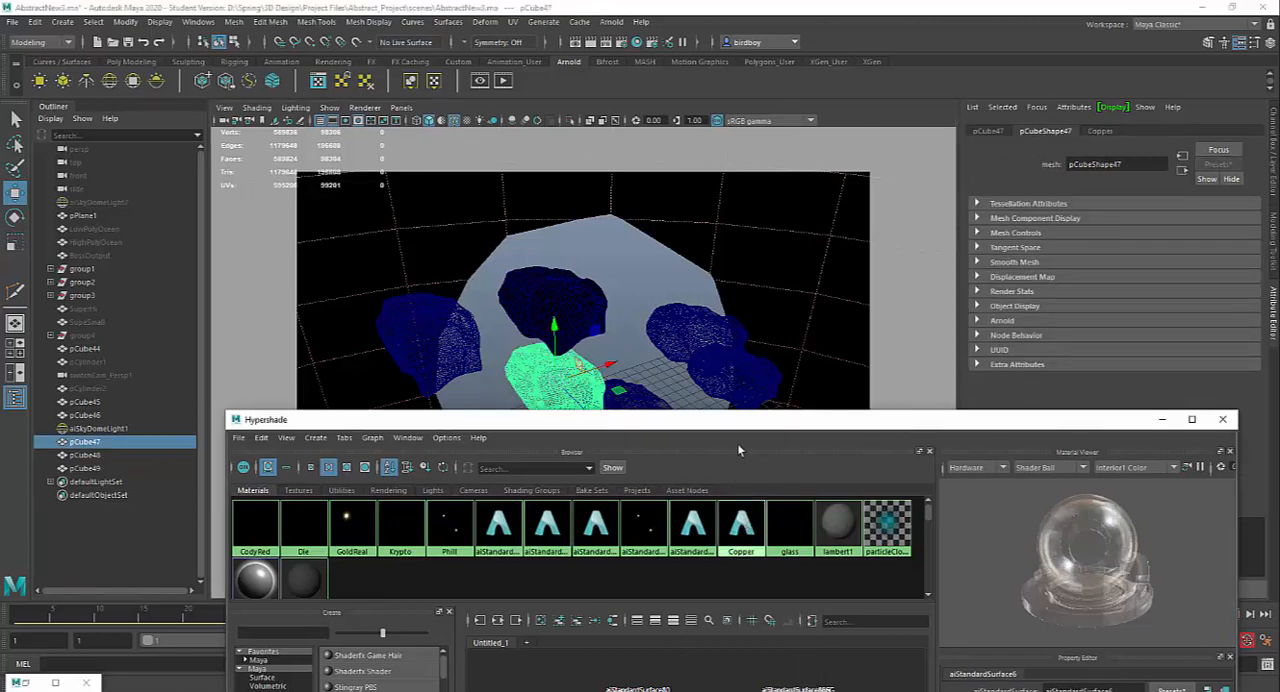
click(1162, 419)
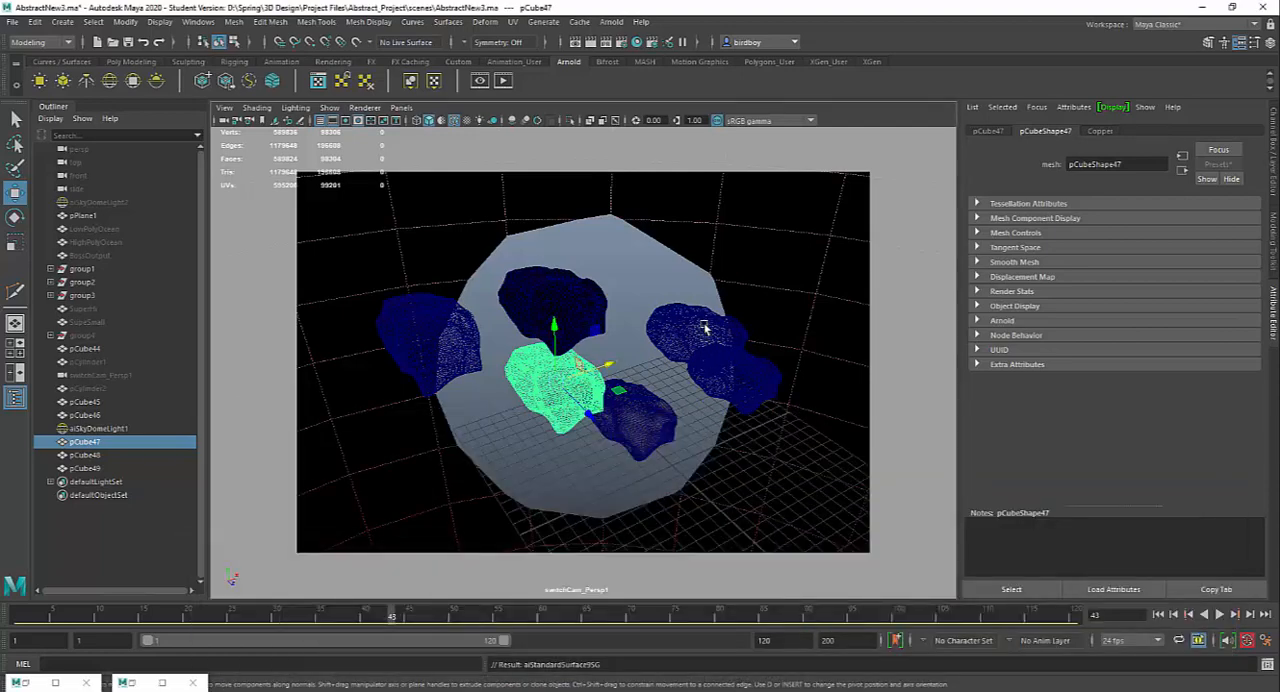
Step: Reframe the rocks in switchCam_Persp1, keep the previous image in the Render View, and render the updated rock materials with the Arnold Renderer
alt+drag(711, 337, 757, 380)
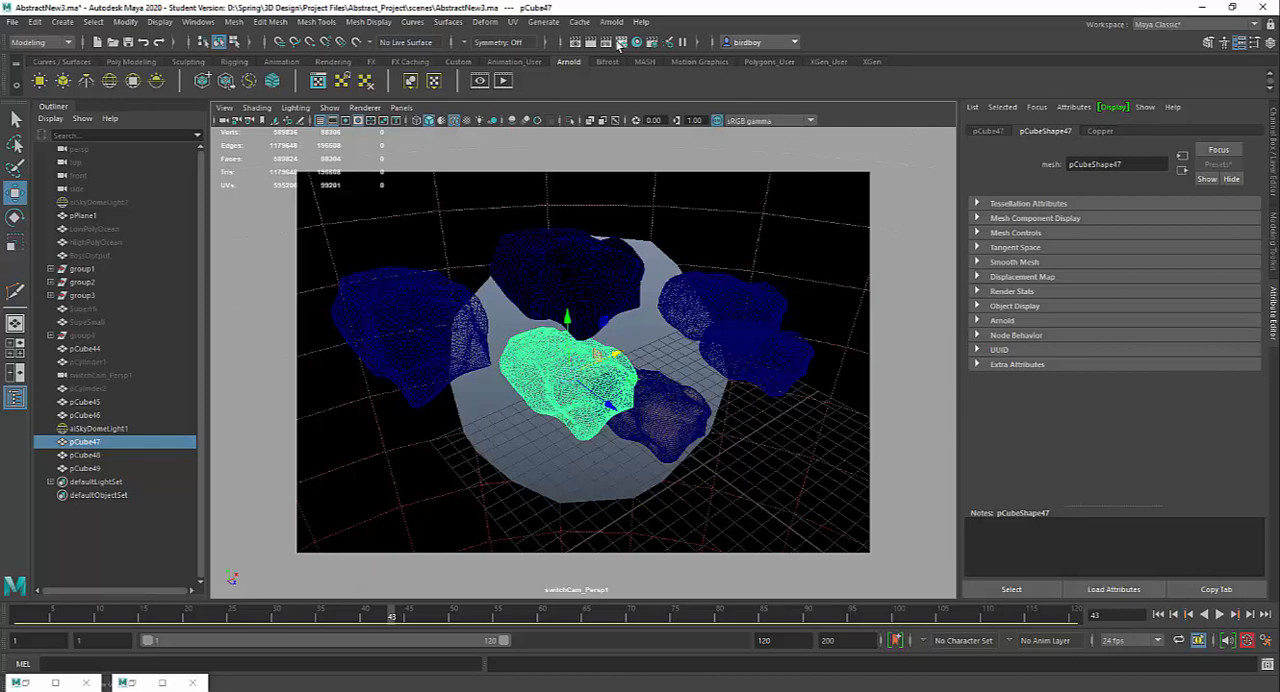
click(55, 683)
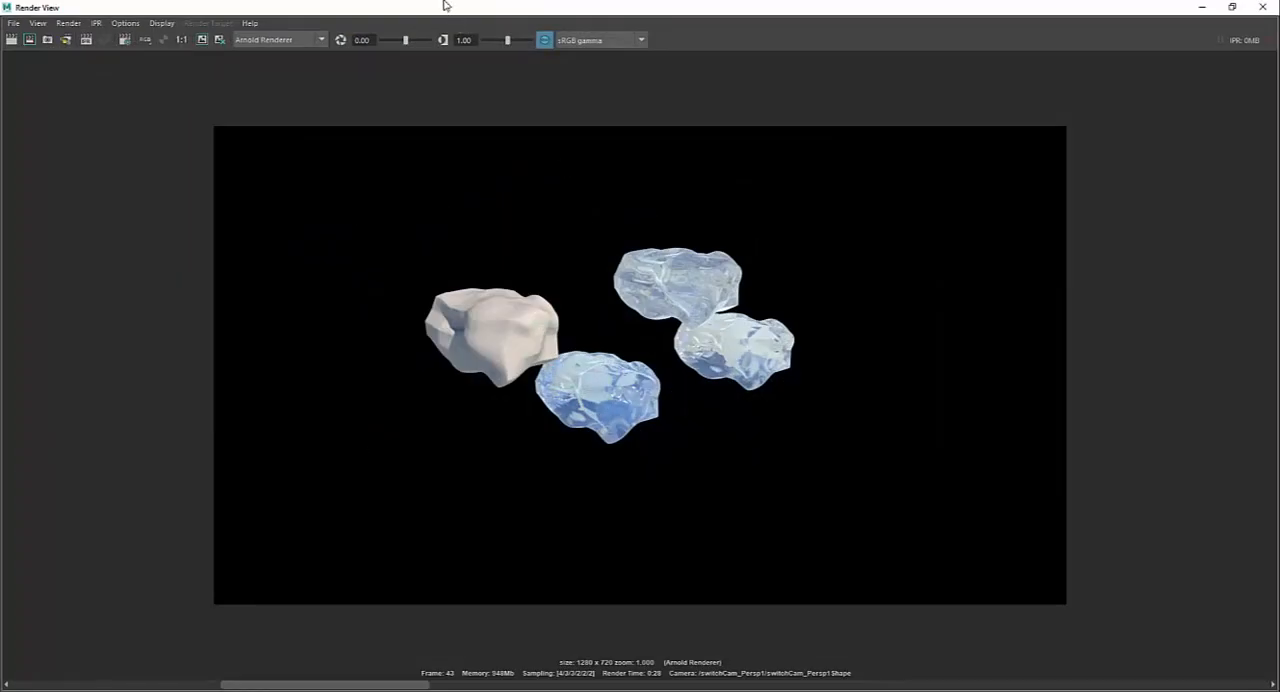
drag(445, 5, 683, 89)
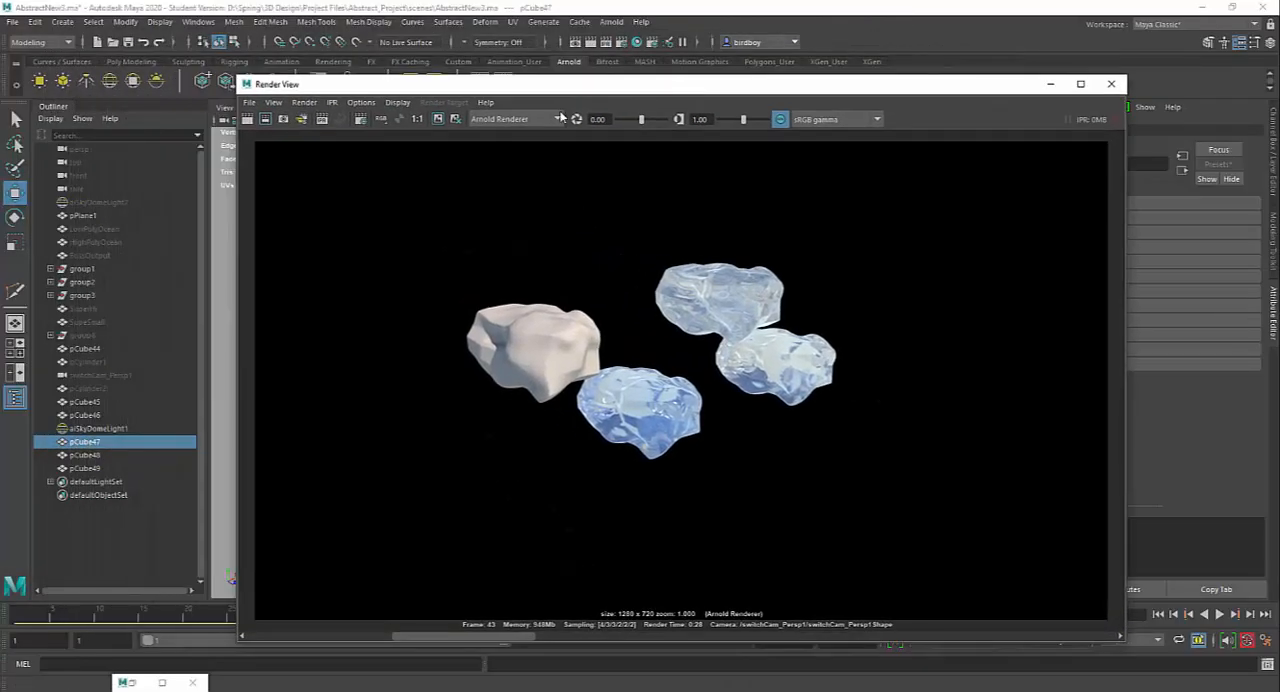
click(438, 120)
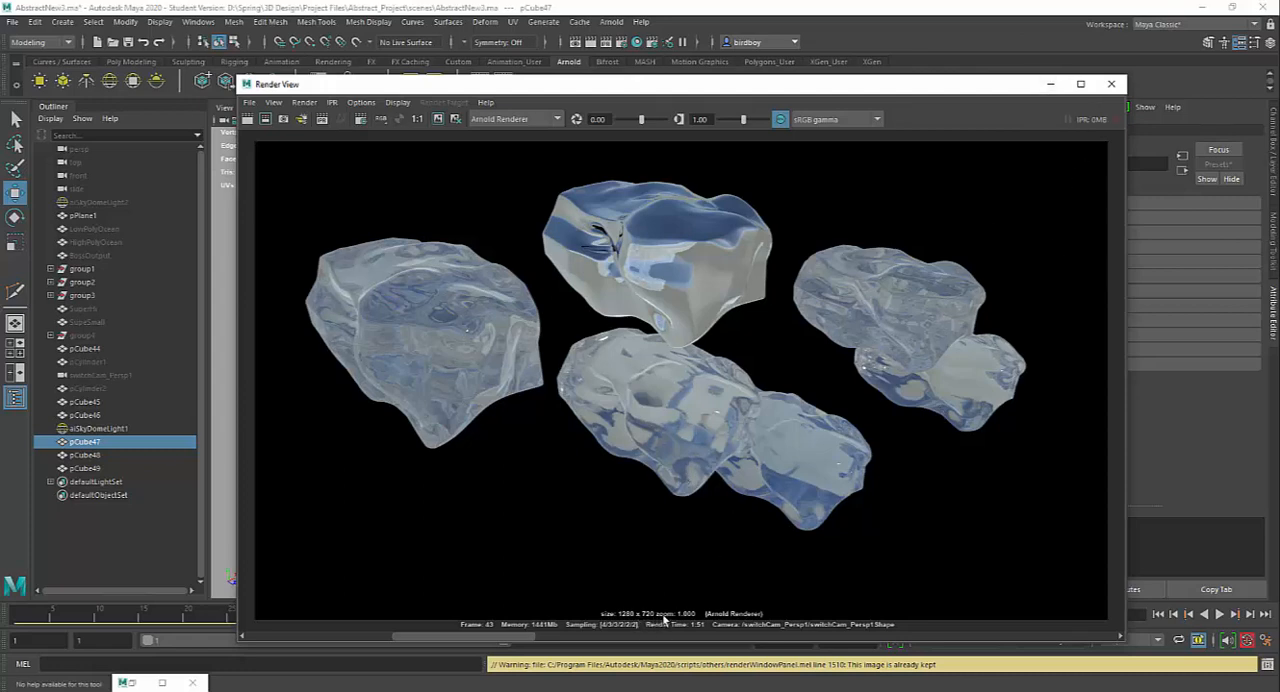
click(1049, 86)
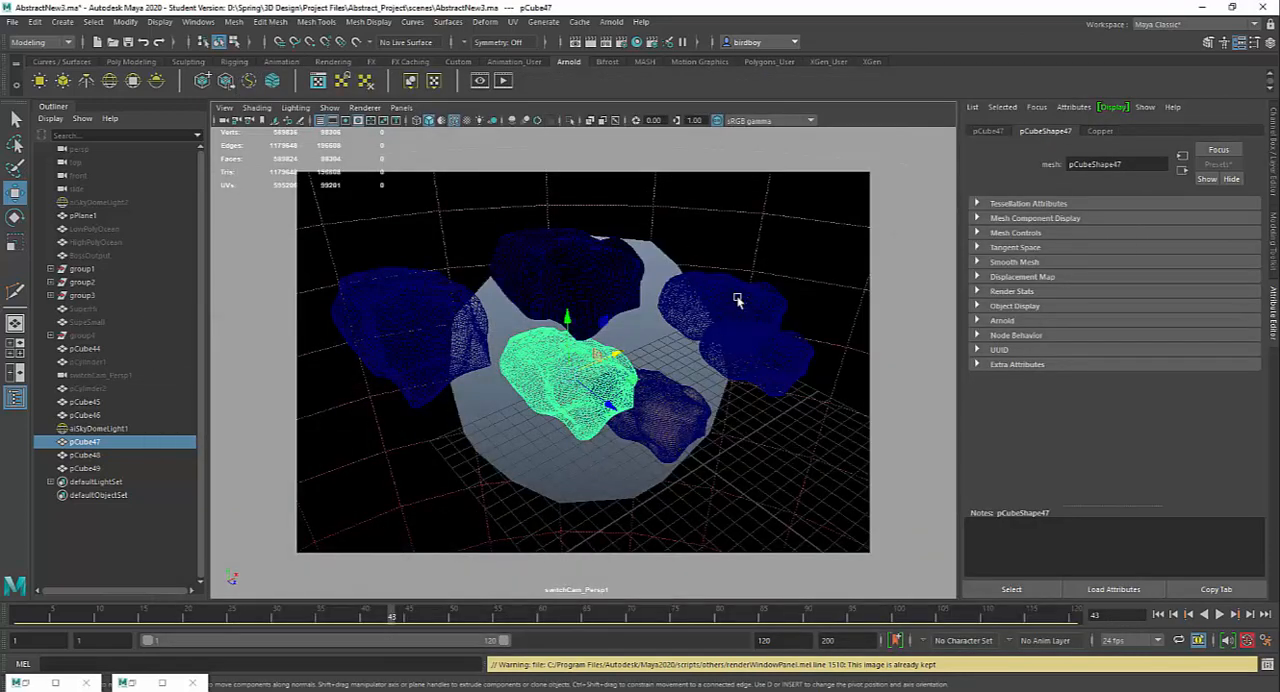
alt+drag(786, 366, 740, 429)
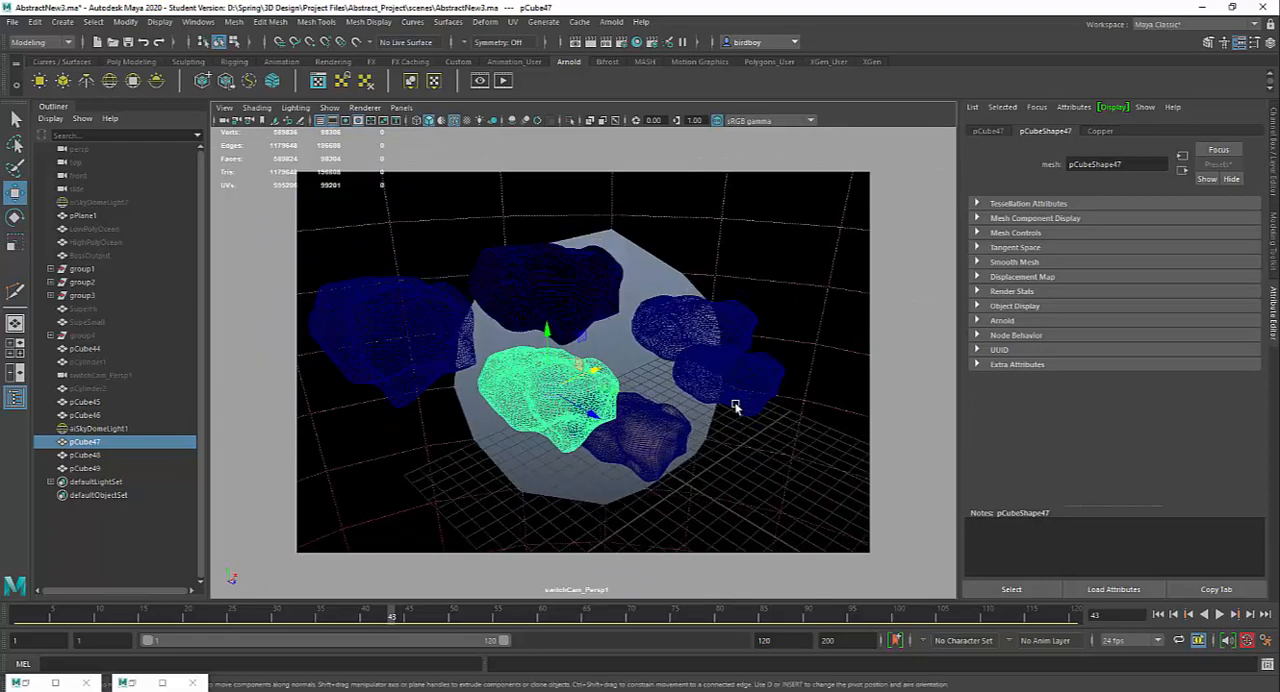